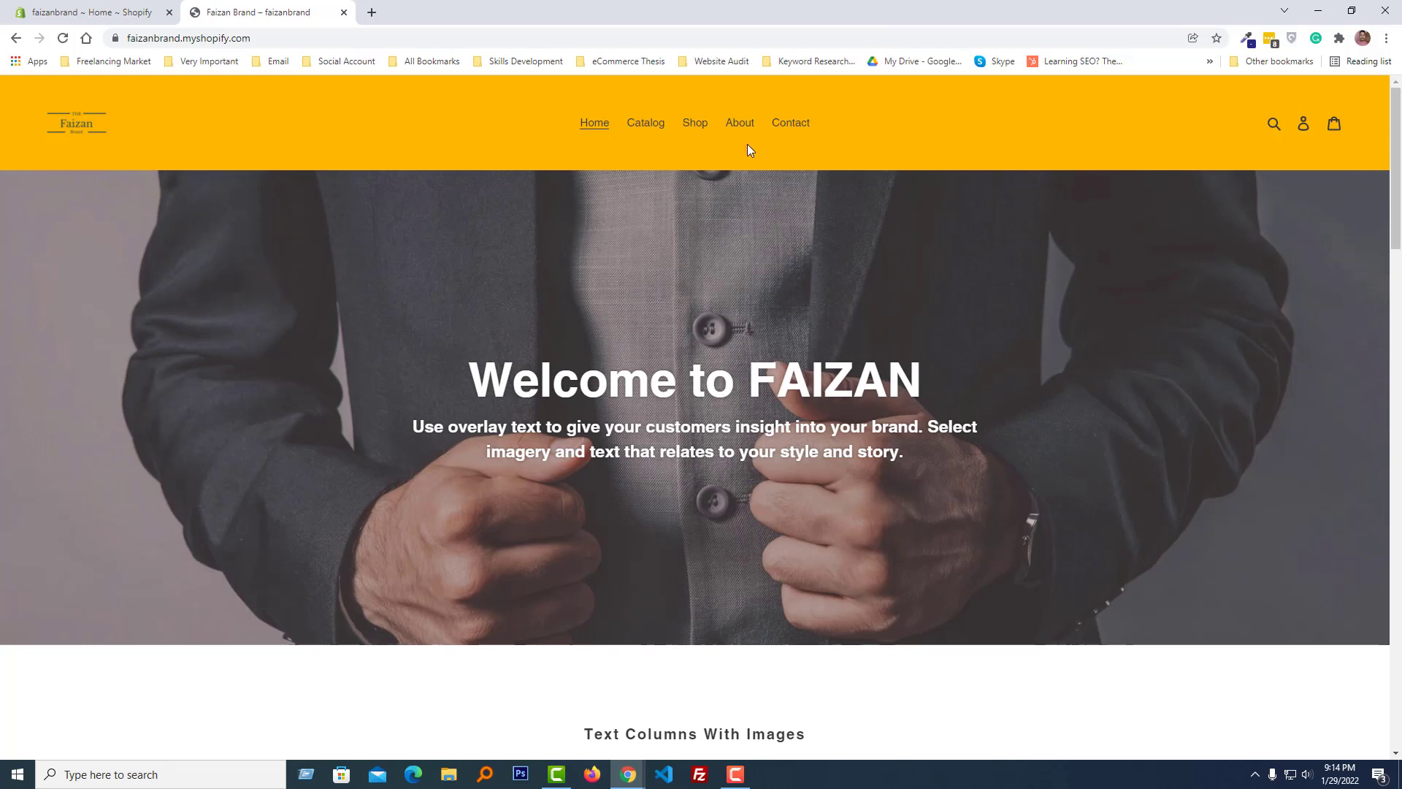
Open the storefront Contact page with its Name, Email, Phone Number and Message form
{"action": "left_click", "coordinate": [794, 125]}
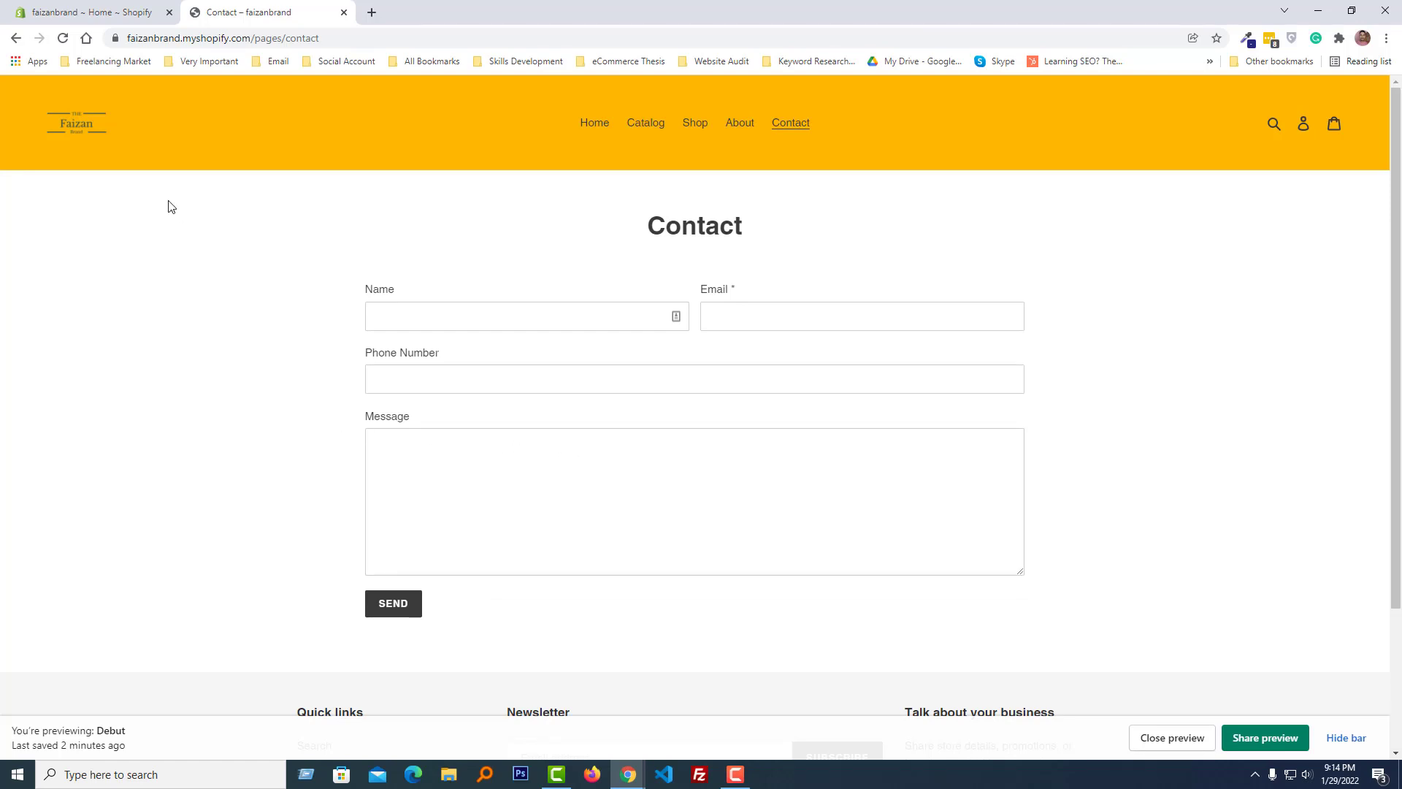
From the admin's Online Store themes, open the Debut theme's Edit code view
{"action": "left_click", "coordinate": [114, 13]}
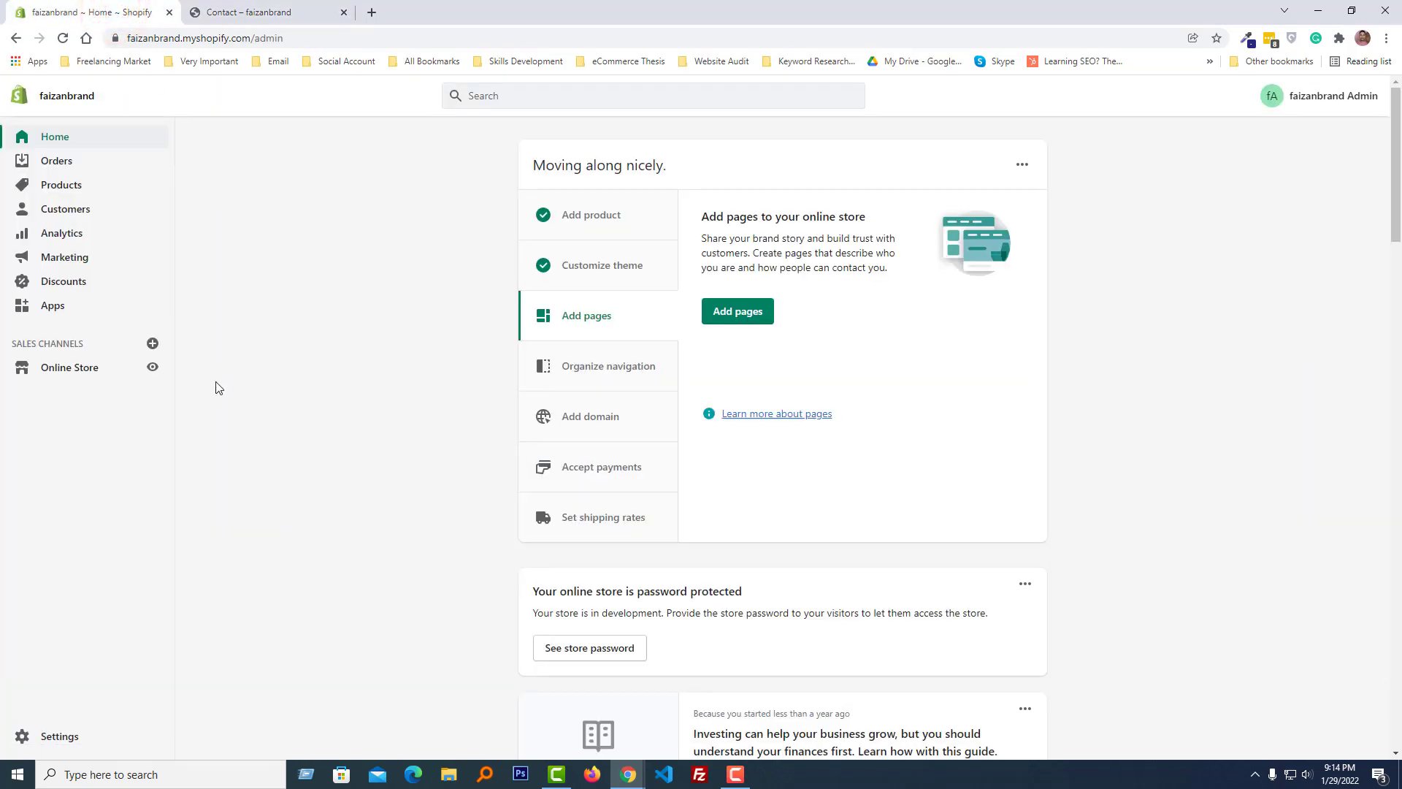
{"action": "left_click", "coordinate": [85, 373]}
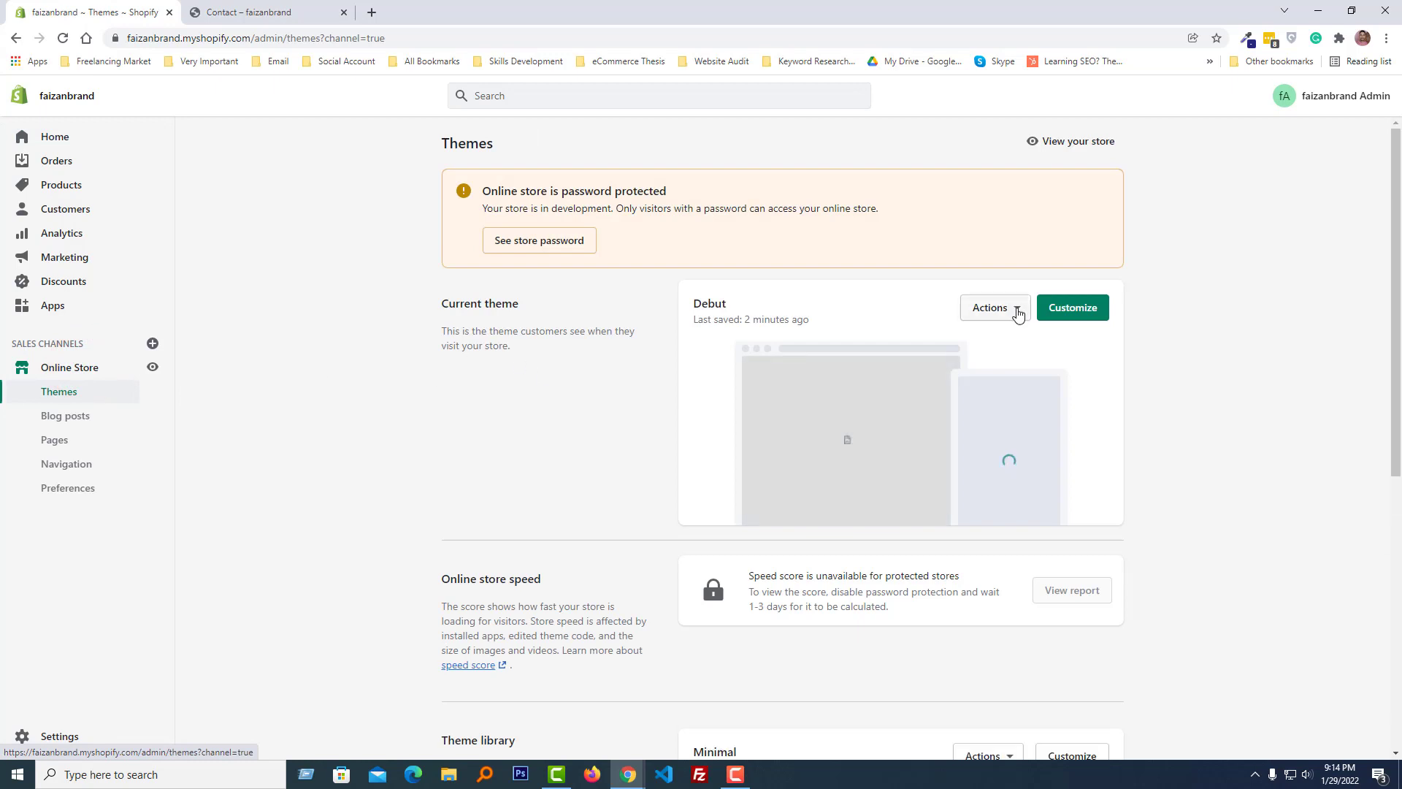
{"action": "left_click", "coordinate": [1018, 313]}
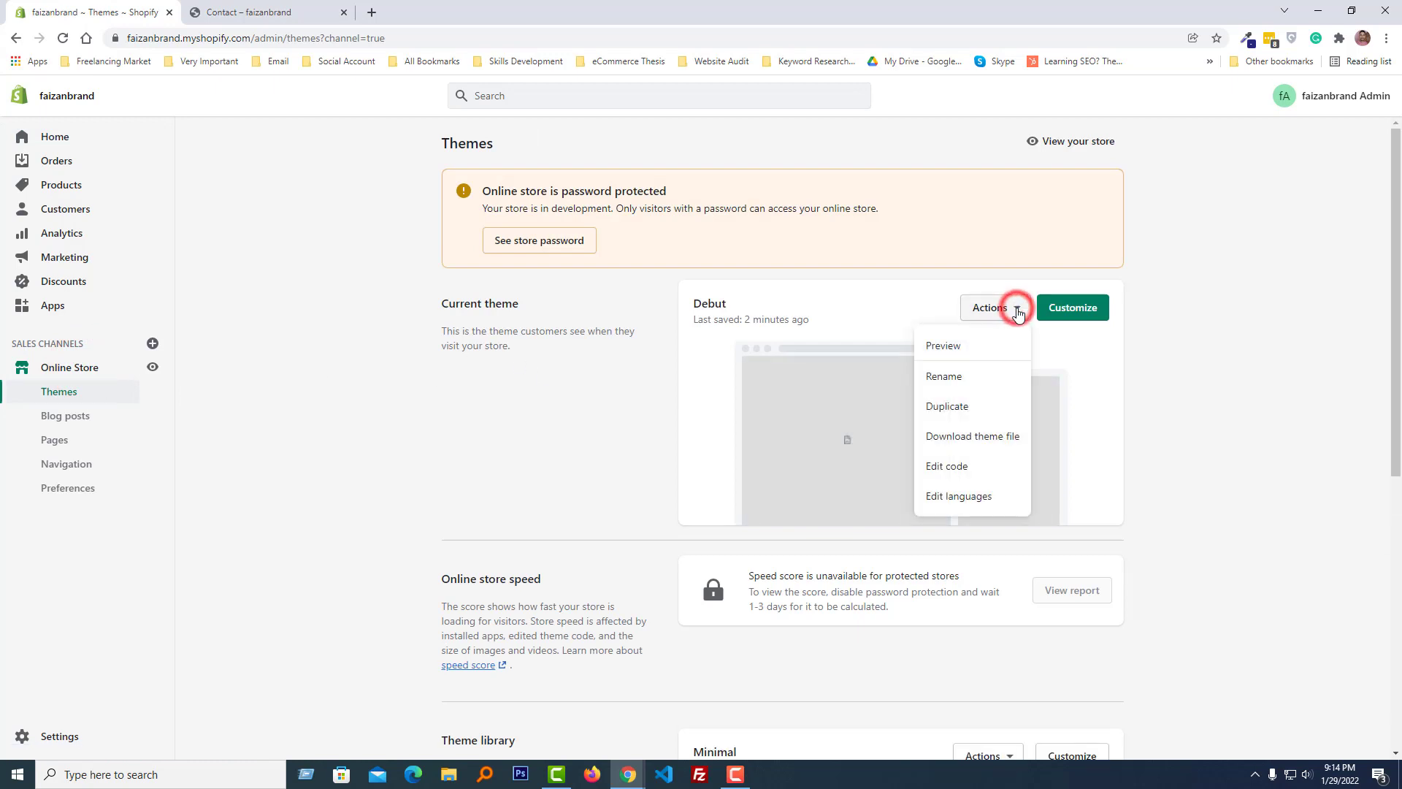
{"action": "left_click", "coordinate": [993, 468]}
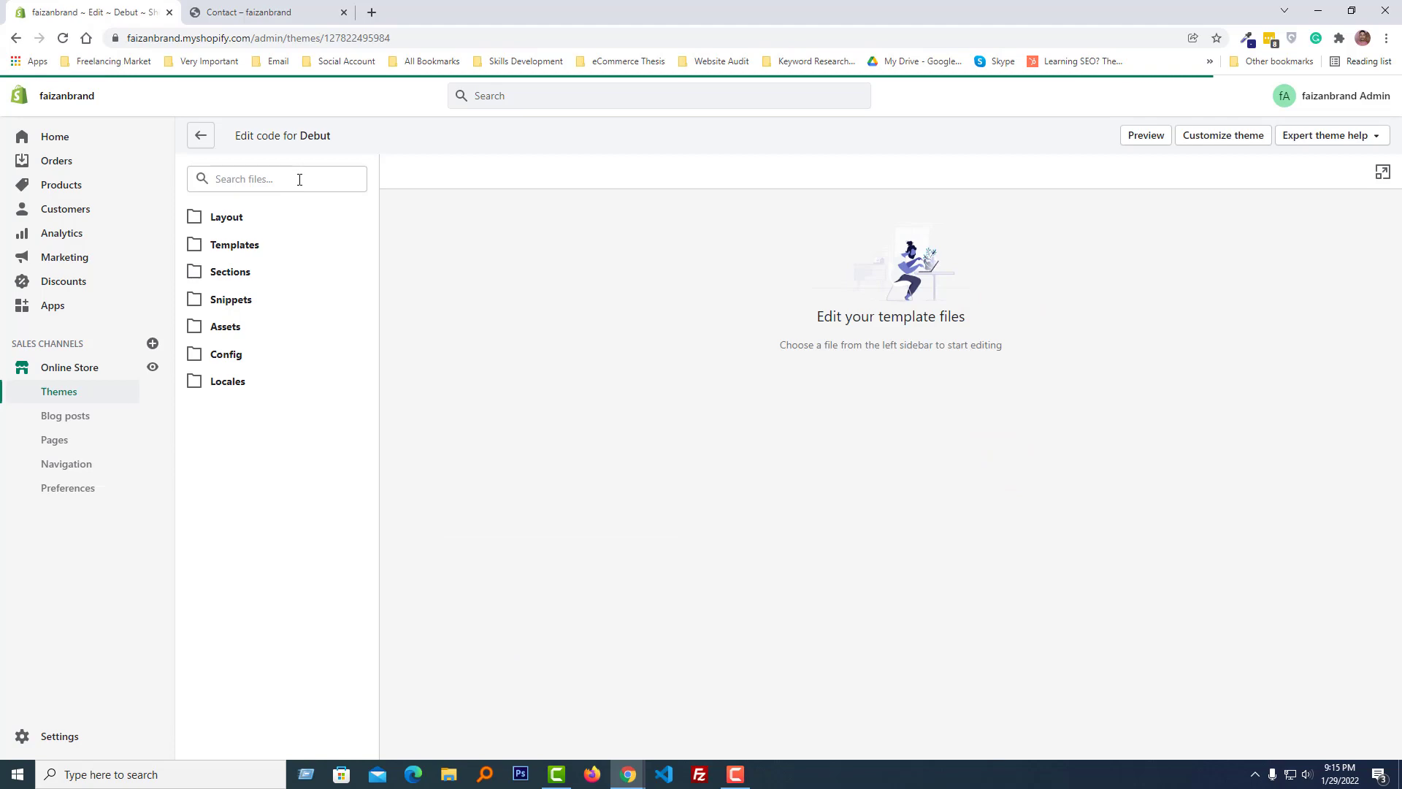
Paste a required Upload label and file input below the textarea in page.contact.liquid, then save
{"action": "left_click", "coordinate": [299, 179]}
{"action": "type", "text": "contact"}
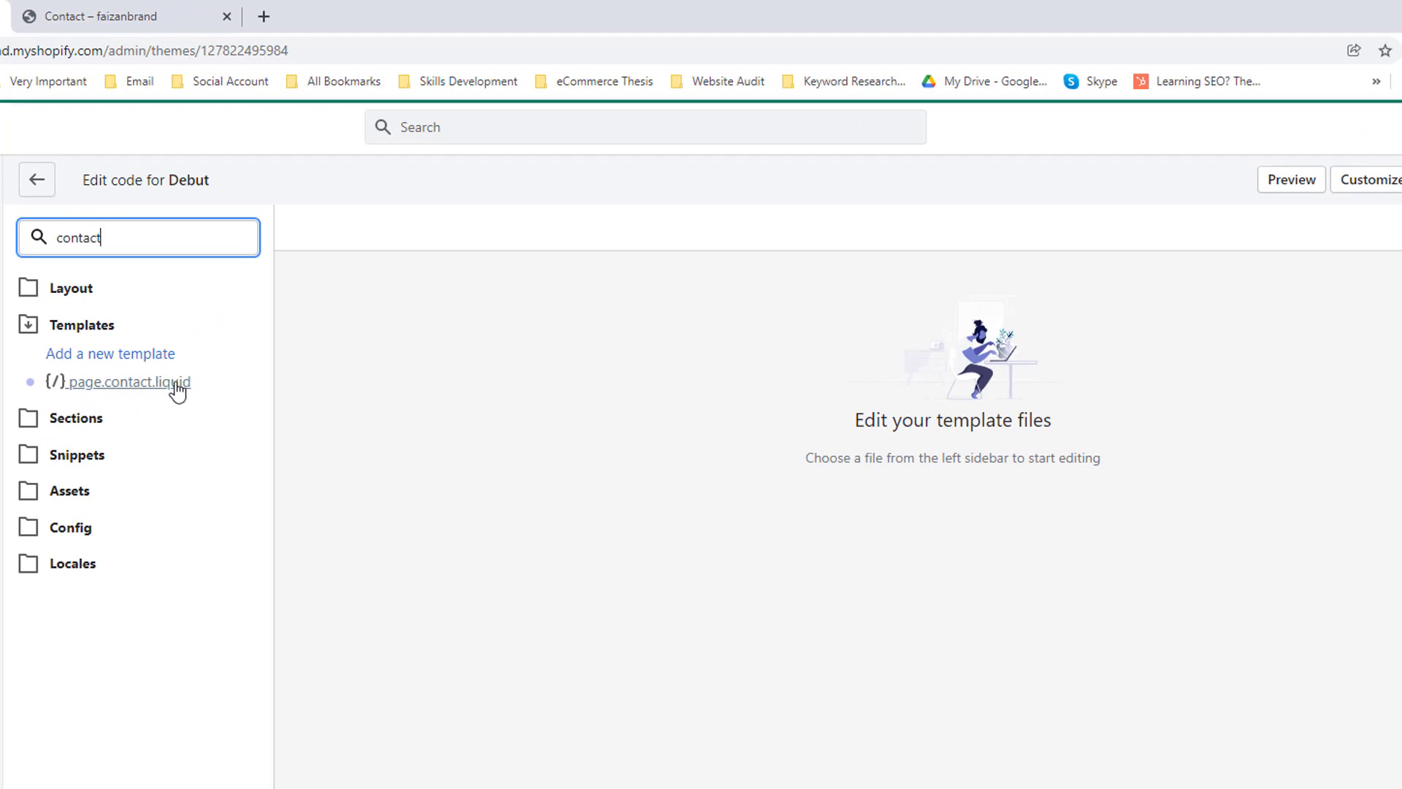
{"action": "left_click", "coordinate": [304, 288]}
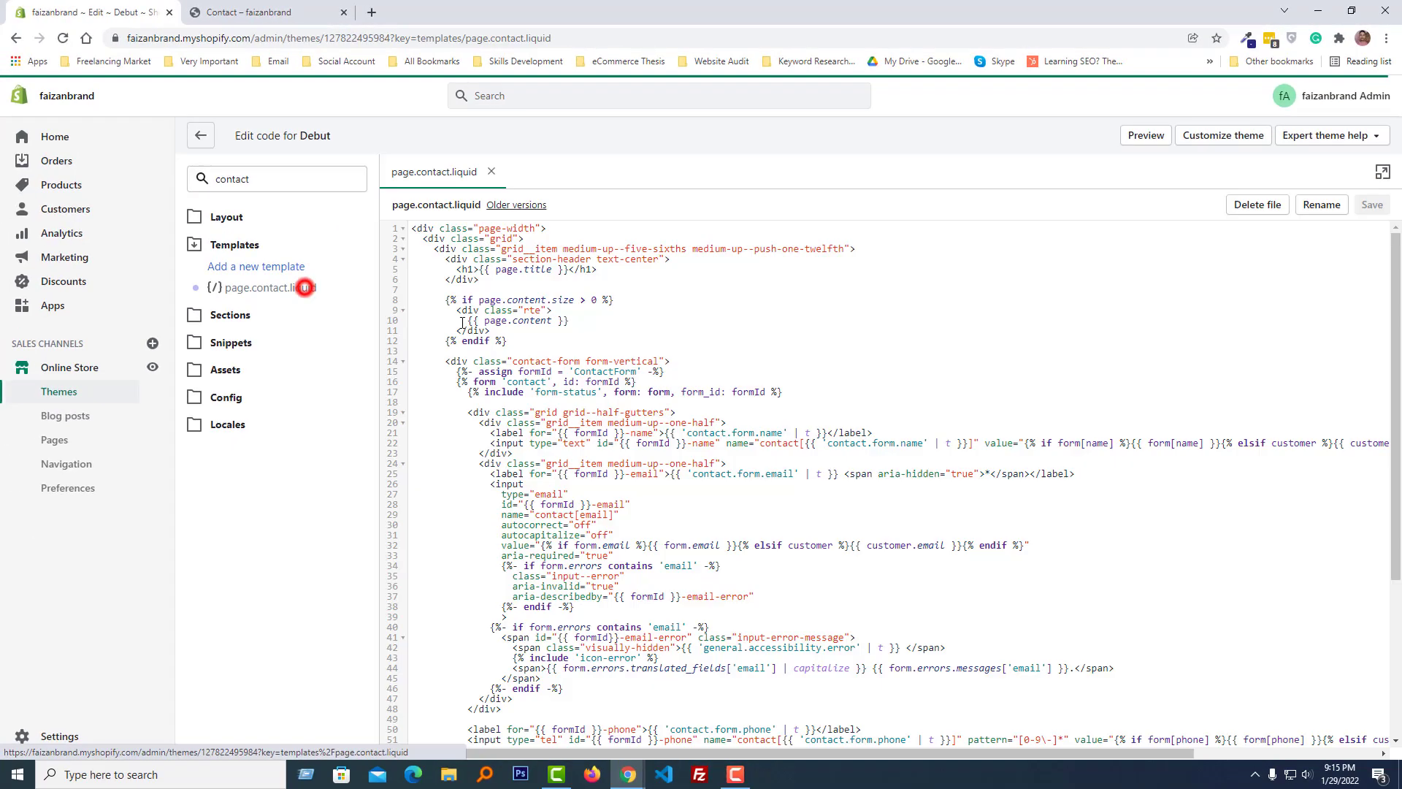
{"action": "scroll", "coordinate": [630, 375], "scroll_direction": "down", "scroll_amount": 2}
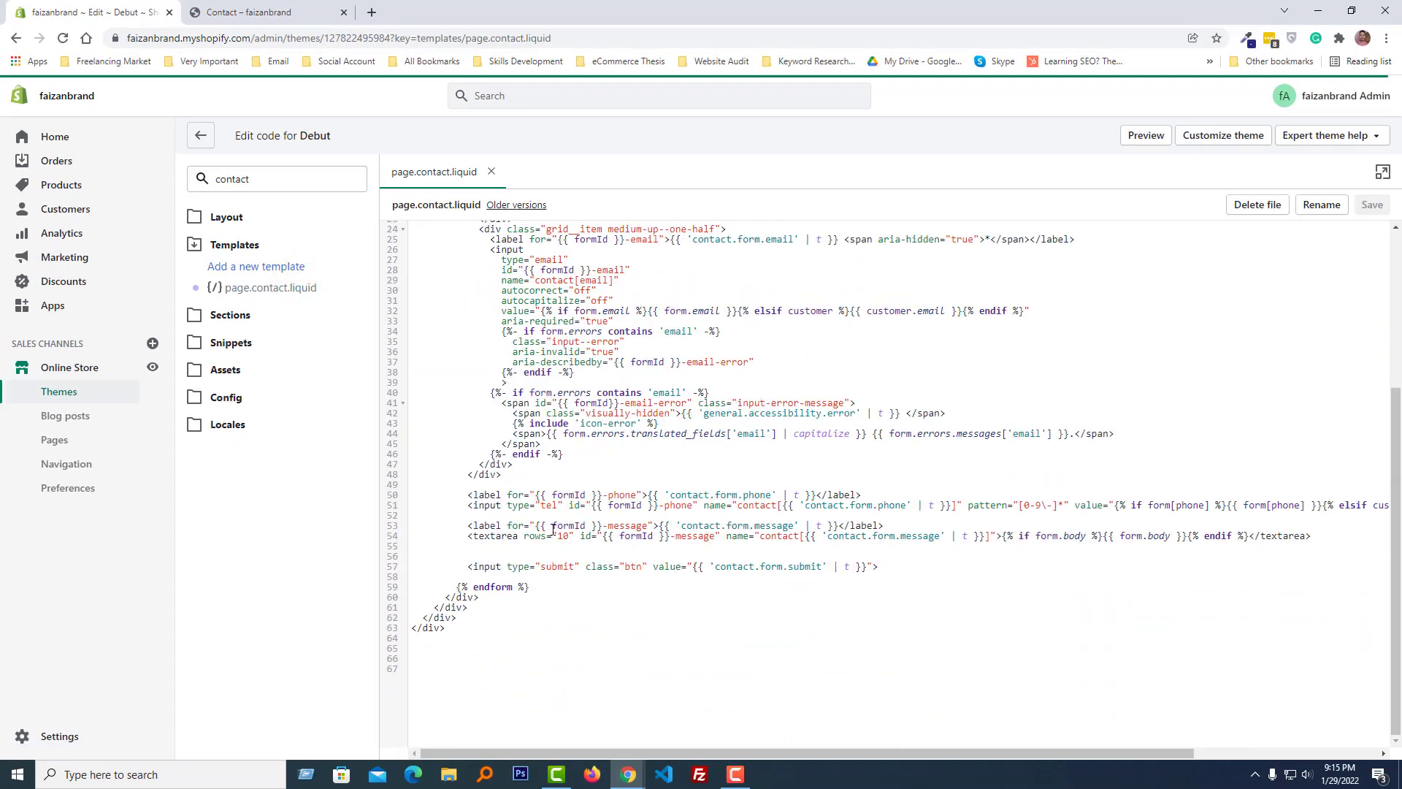
{"action": "left_click", "coordinate": [523, 551]}
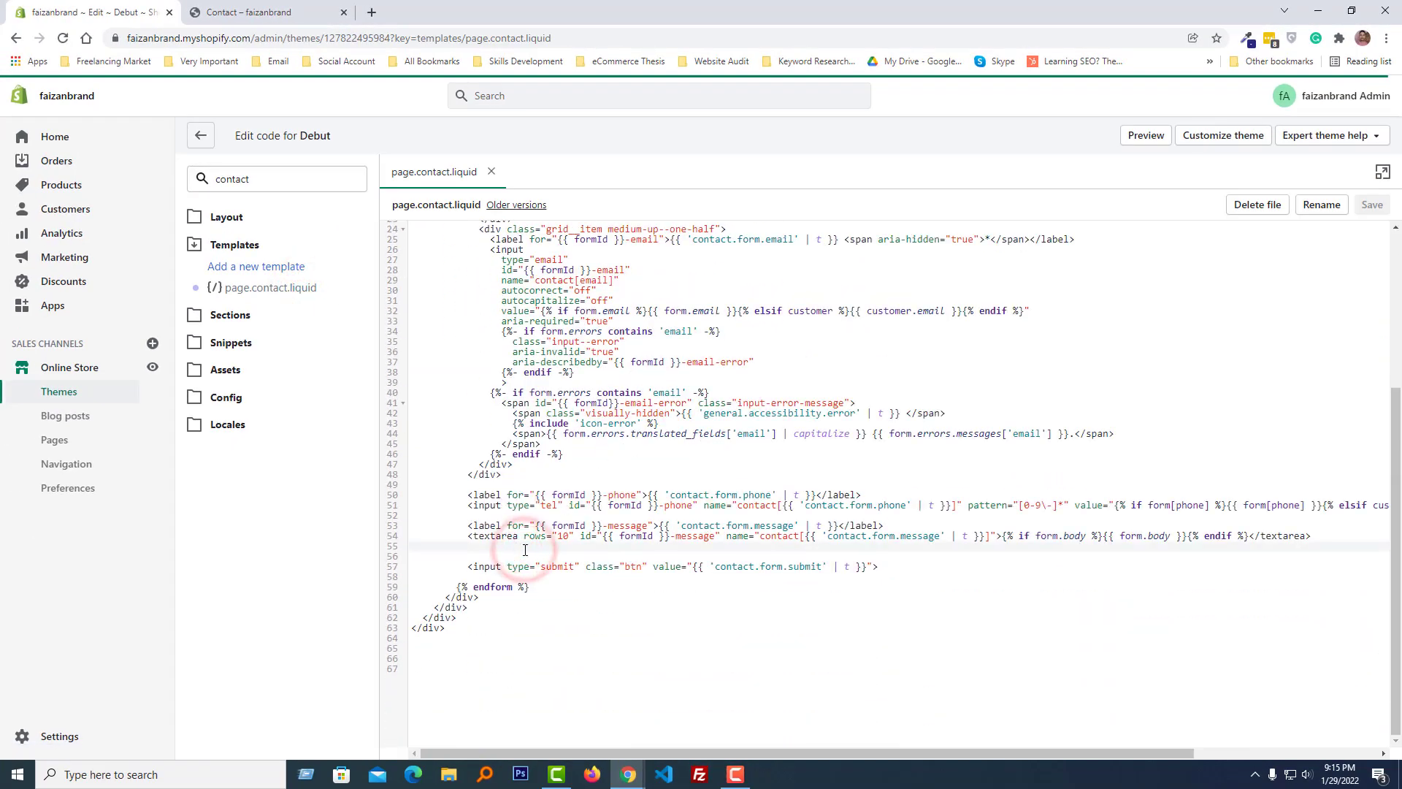
{"action": "key", "text": "Return"}
{"action": "type", "text": "<label for=\"upload\">Upload</label>    <input required class=\"required\" id=\"upload\" type=\"file\" name=\"properties[upload]\" class=\"contact-form__input\">"}
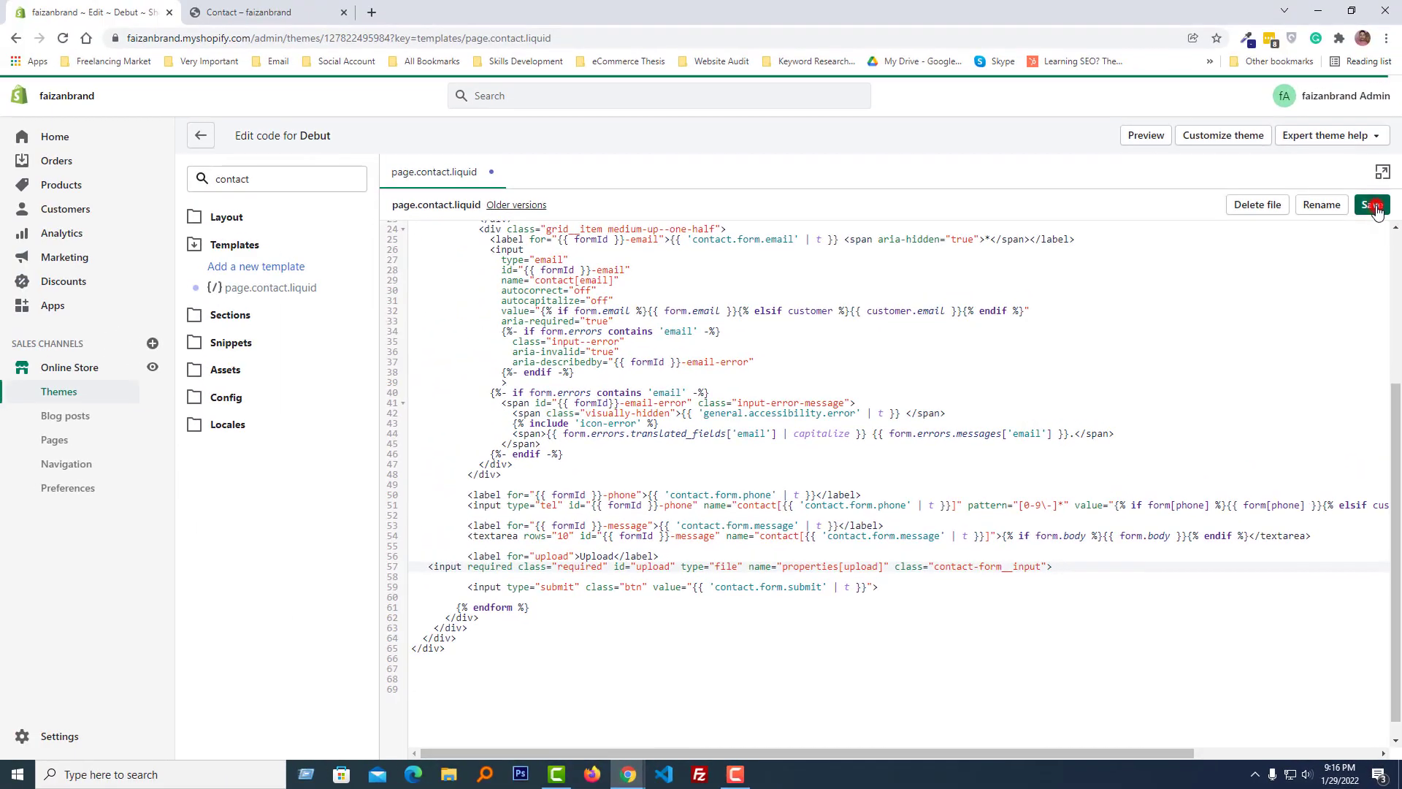
{"action": "left_click", "coordinate": [1374, 209]}
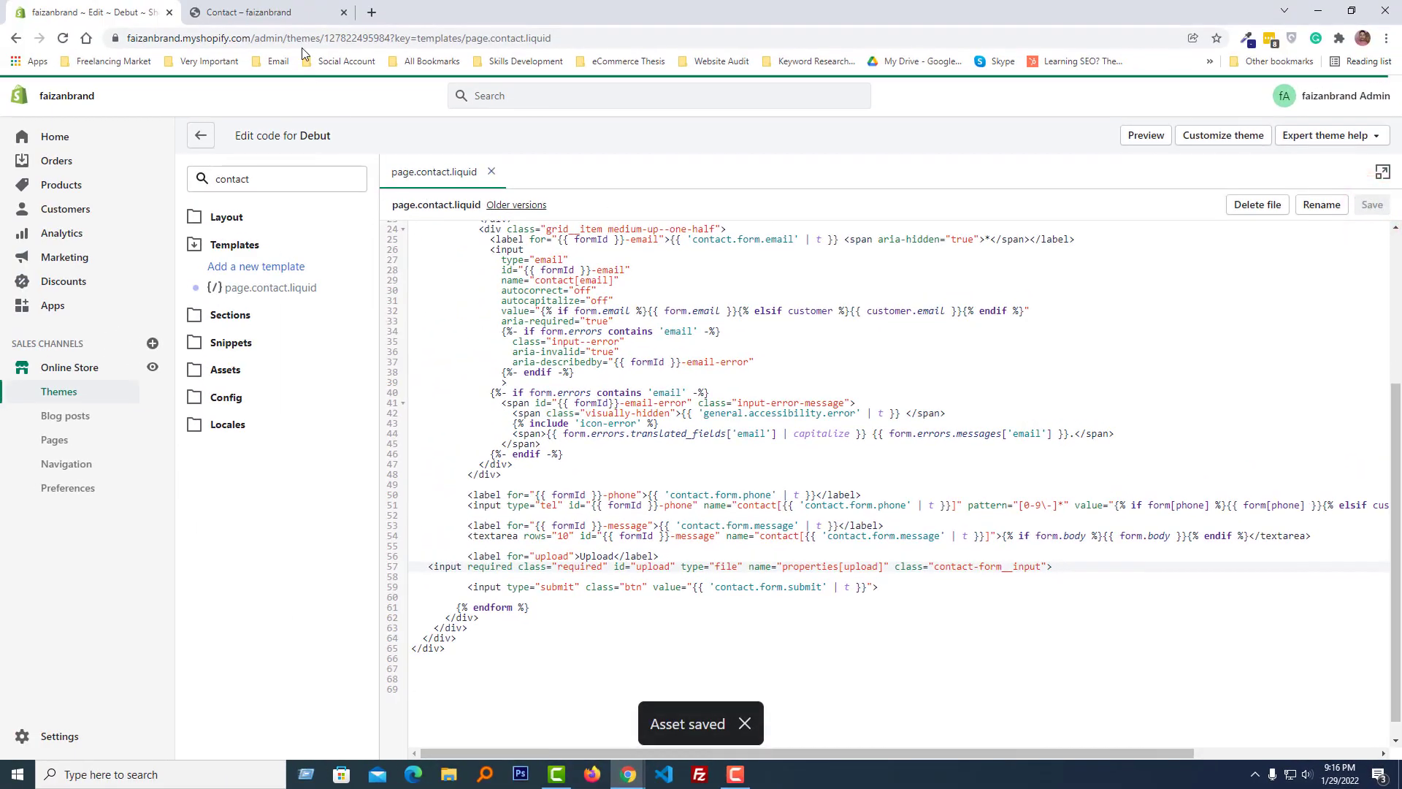
Reload the storefront Contact page to show the new Upload file field
{"action": "left_click", "coordinate": [253, 13]}
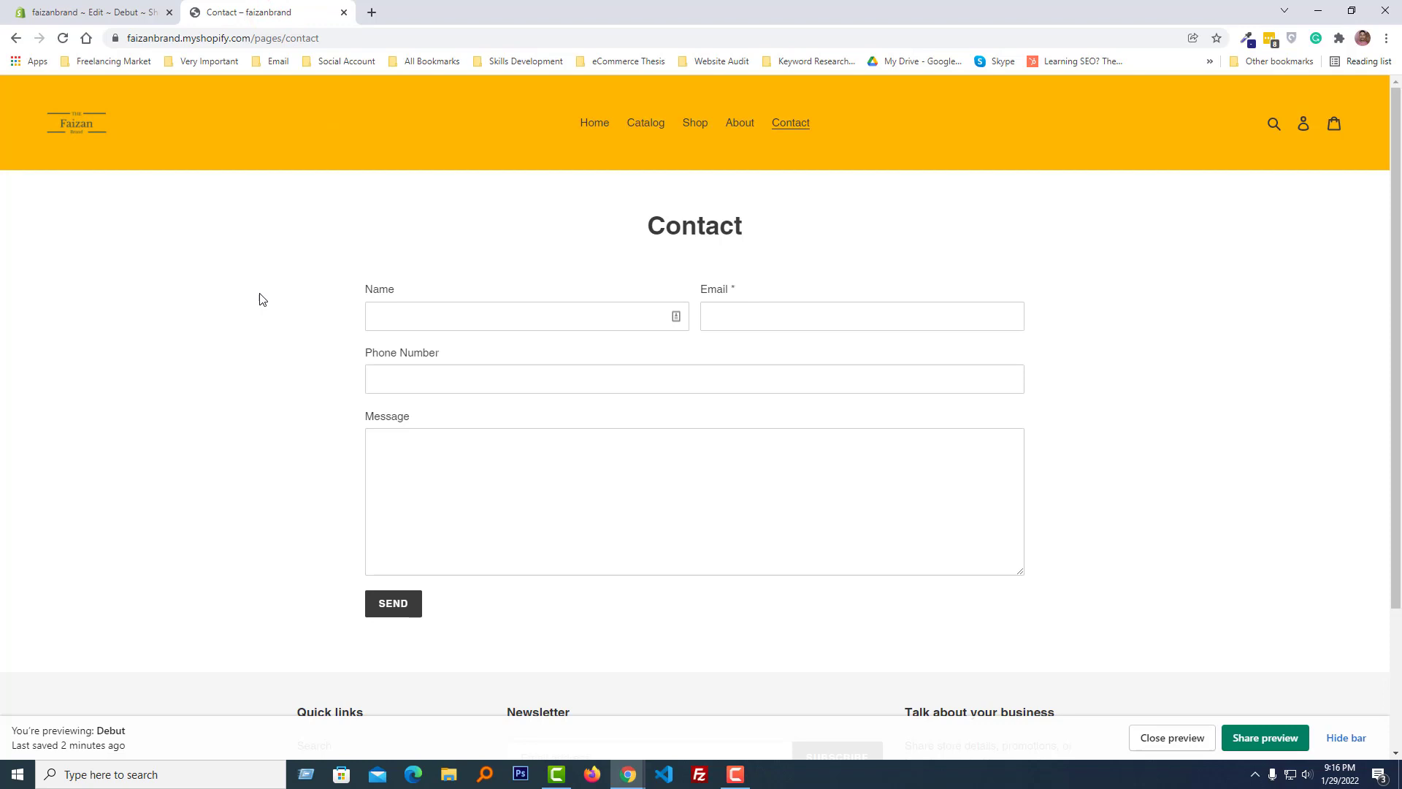
{"action": "key", "text": "F5"}
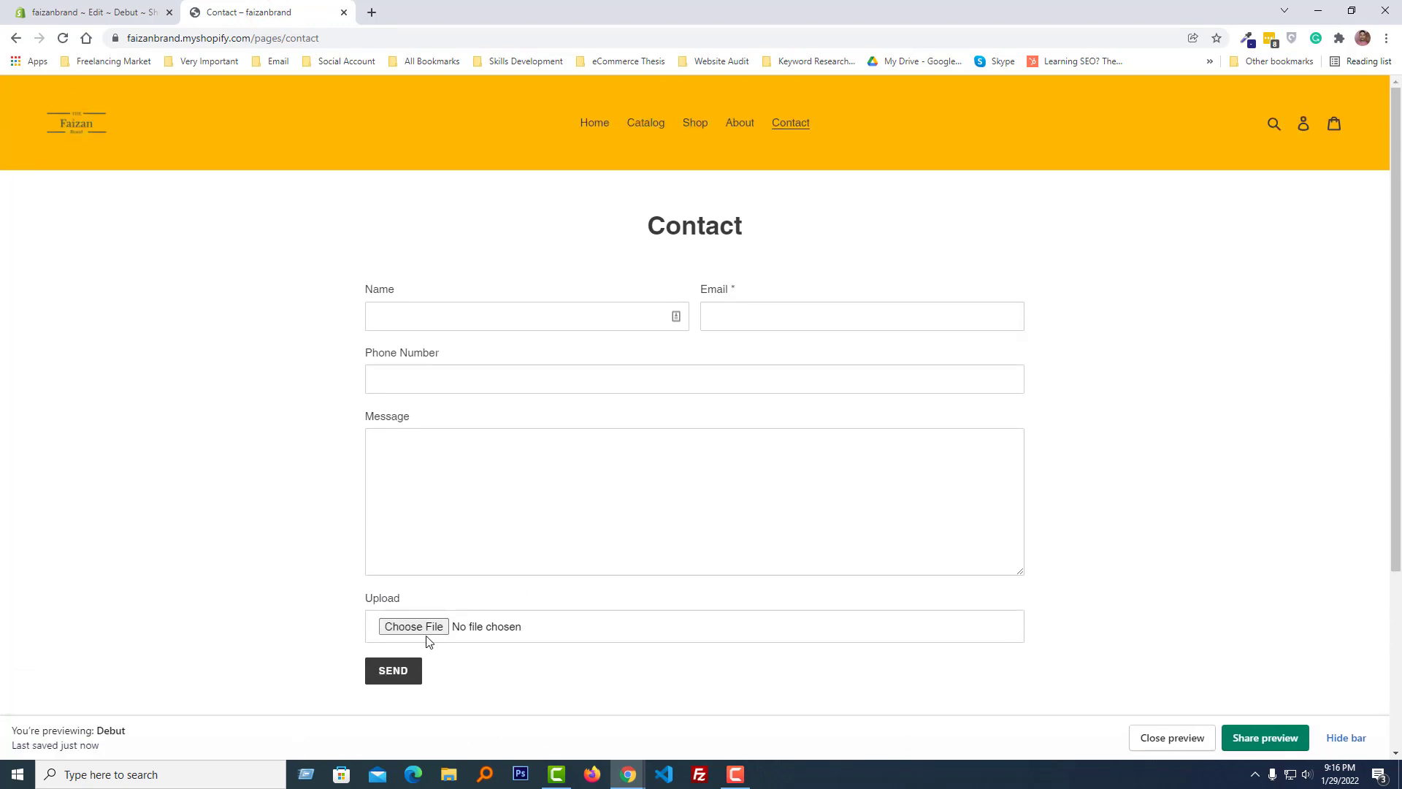
{"action": "left_click", "coordinate": [289, 525]}
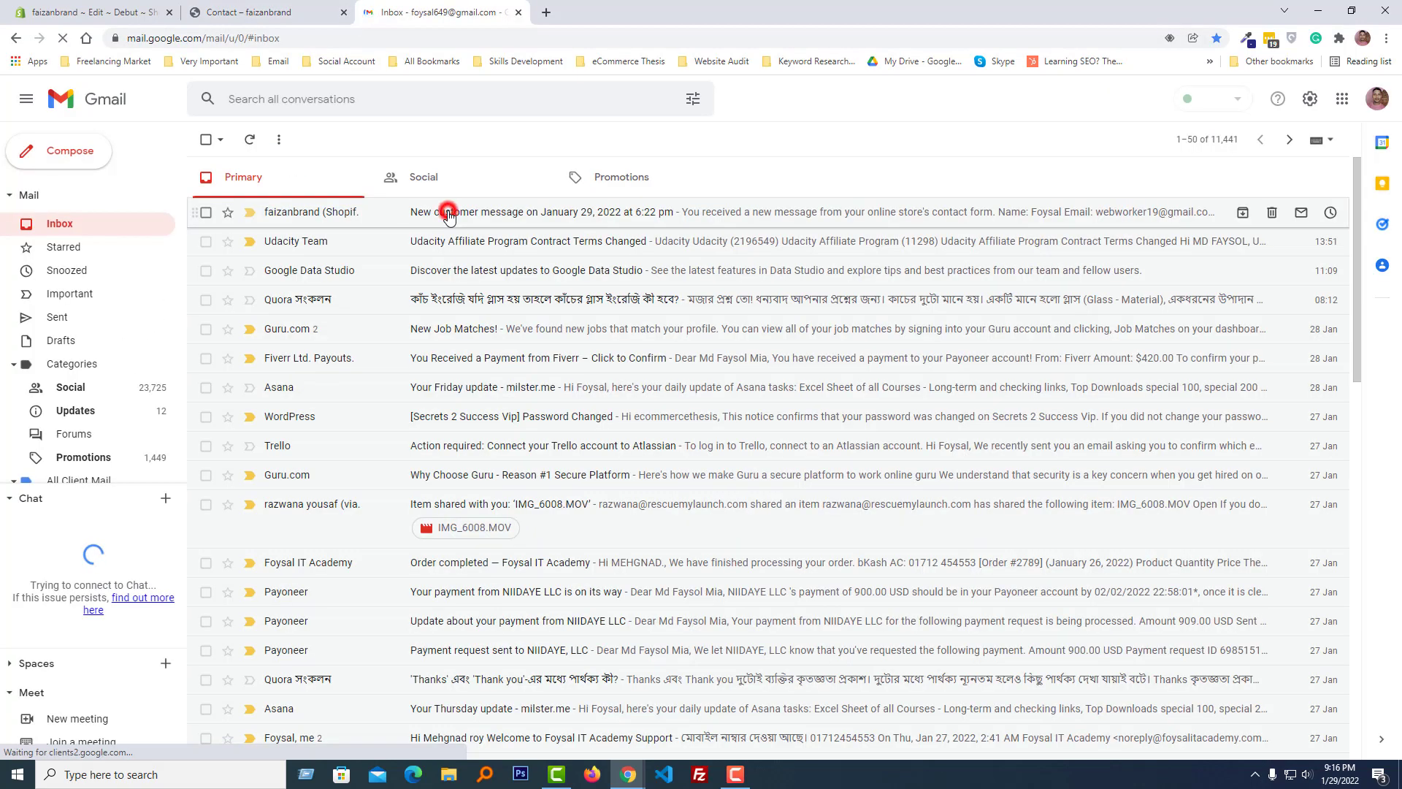
Read the contact-form email in Gmail, then return to the page.contact.liquid code
{"action": "left_click", "coordinate": [444, 209]}
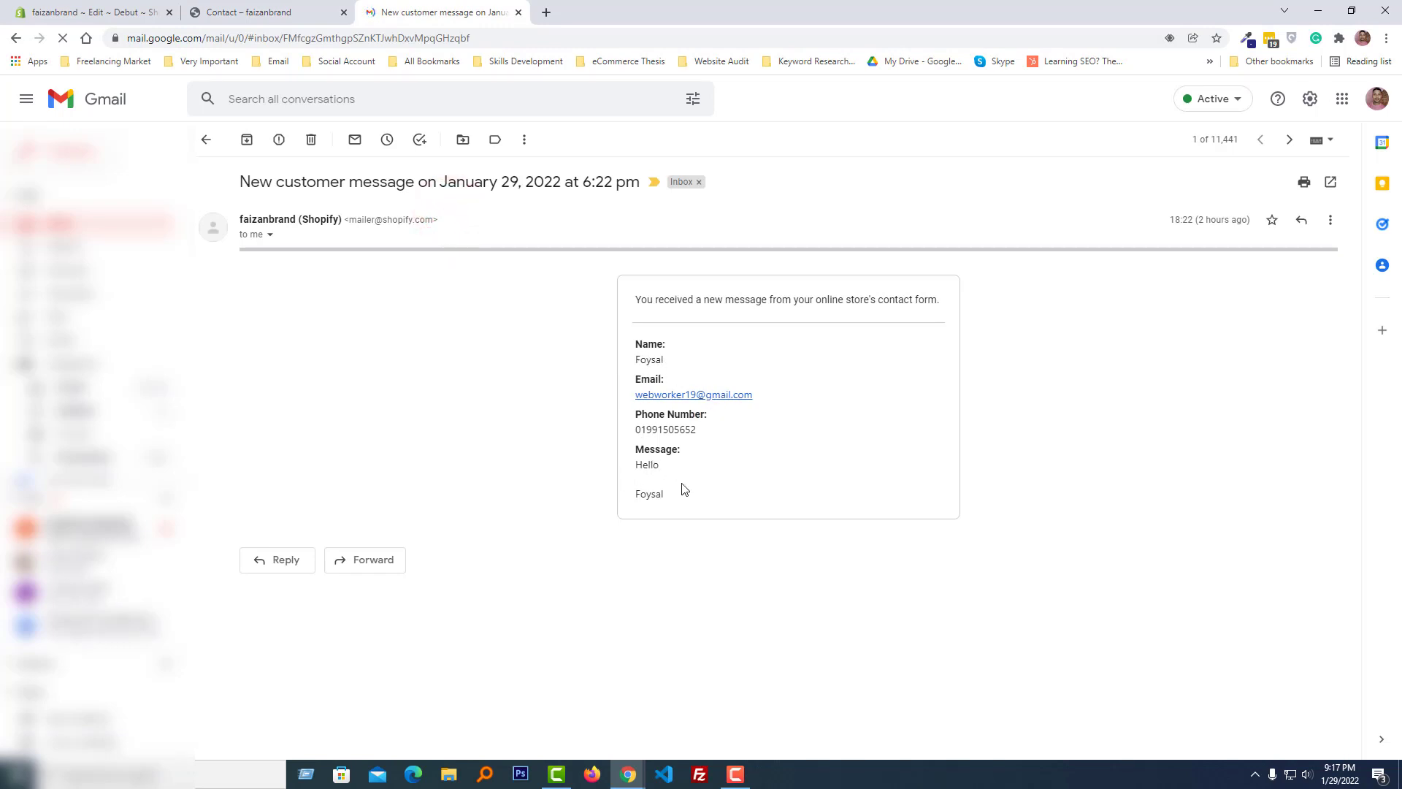
{"action": "left_click", "coordinate": [249, 10]}
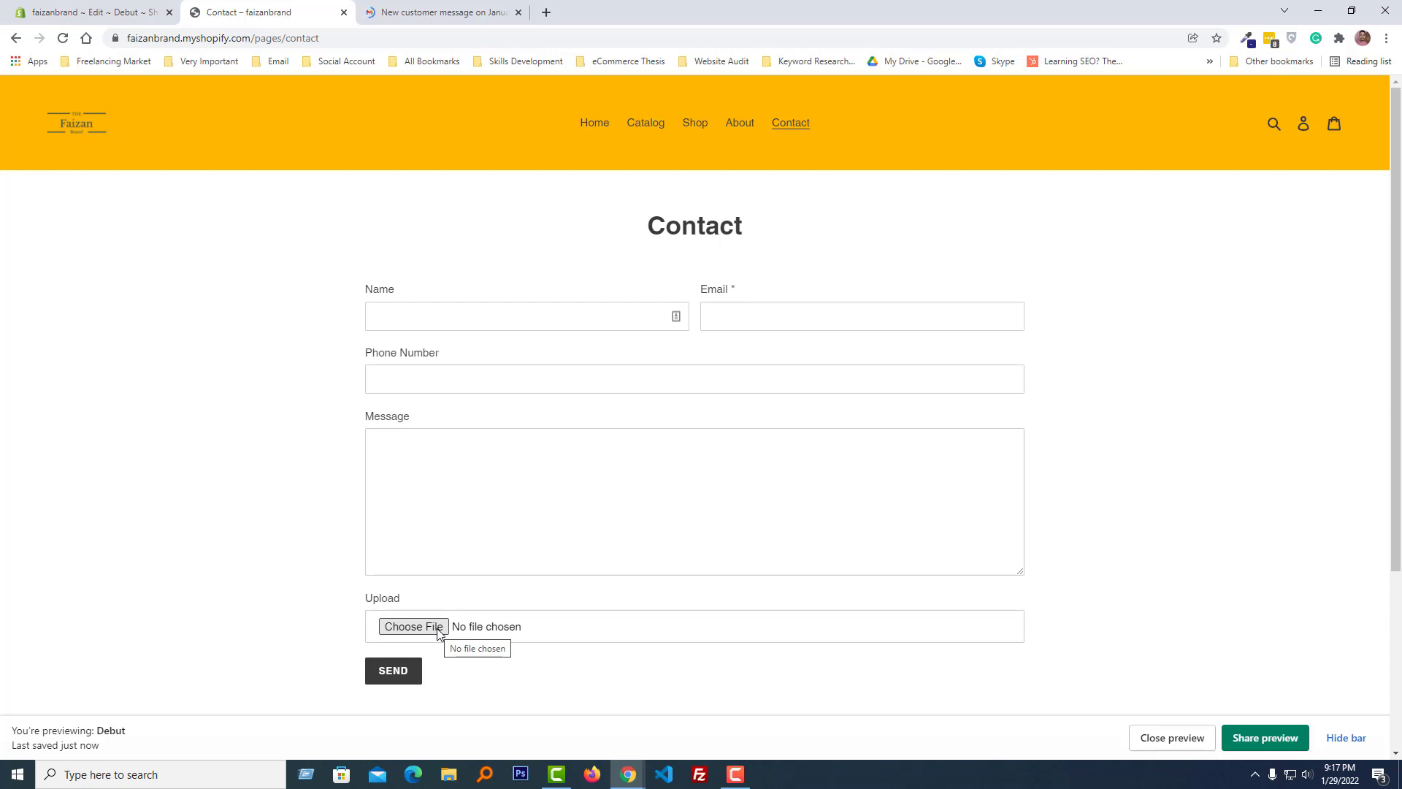
{"action": "left_click", "coordinate": [61, 12]}
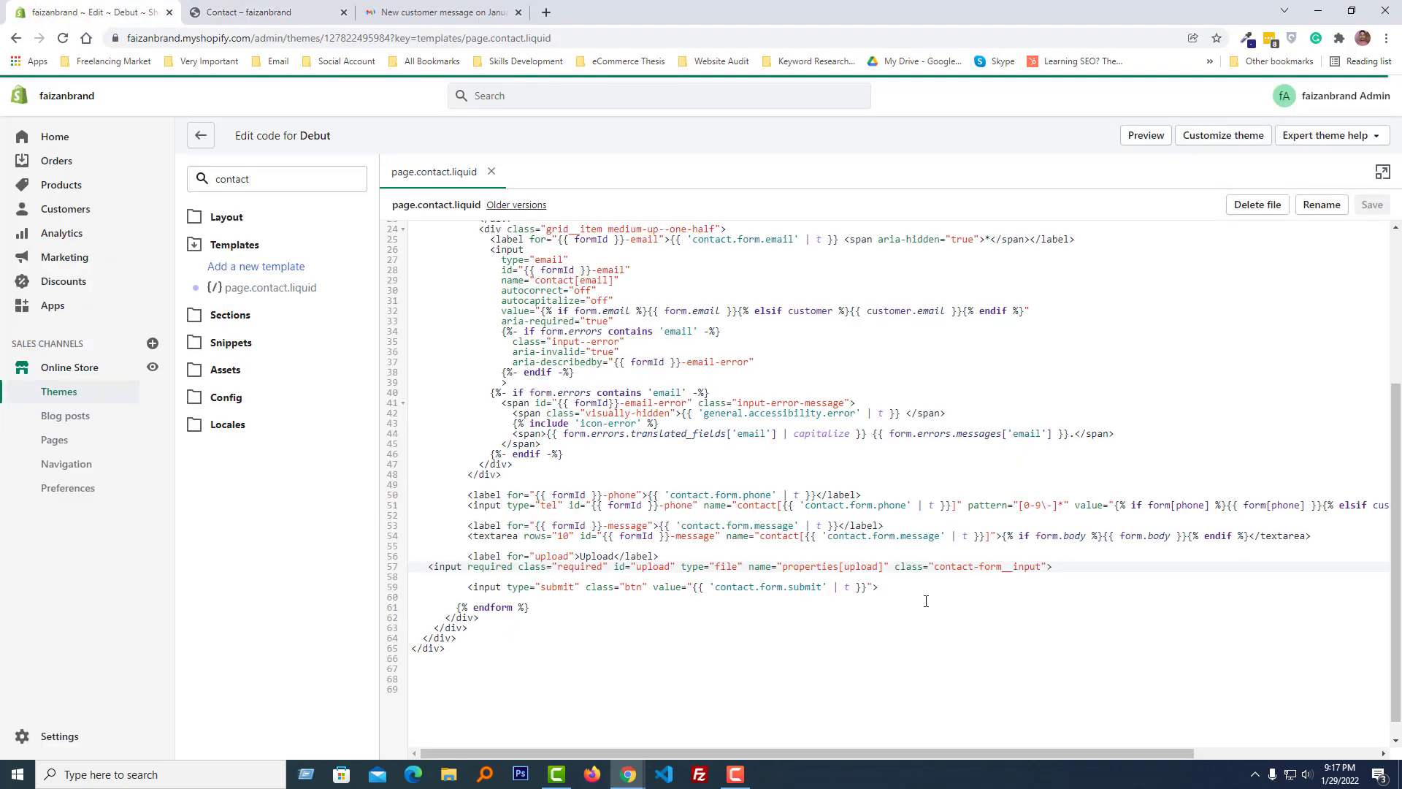
Copy the 'Contact Form Ultimate' title from its App Store listing
{"action": "left_click", "coordinate": [263, 12]}
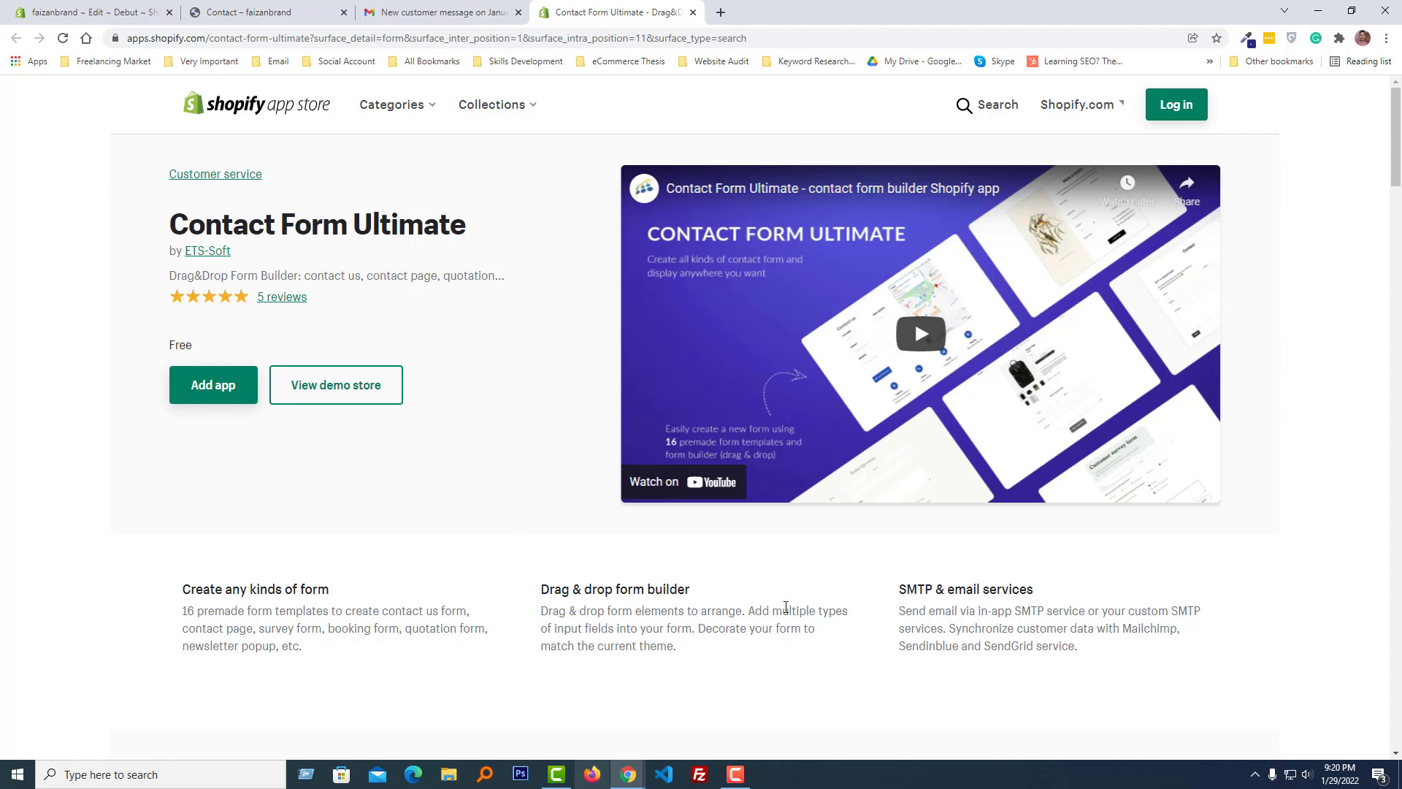
{"action": "scroll", "coordinate": [786, 607], "scroll_direction": "down", "scroll_amount": 10}
{"action": "scroll", "coordinate": [241, 258], "scroll_direction": "up", "scroll_amount": 2}
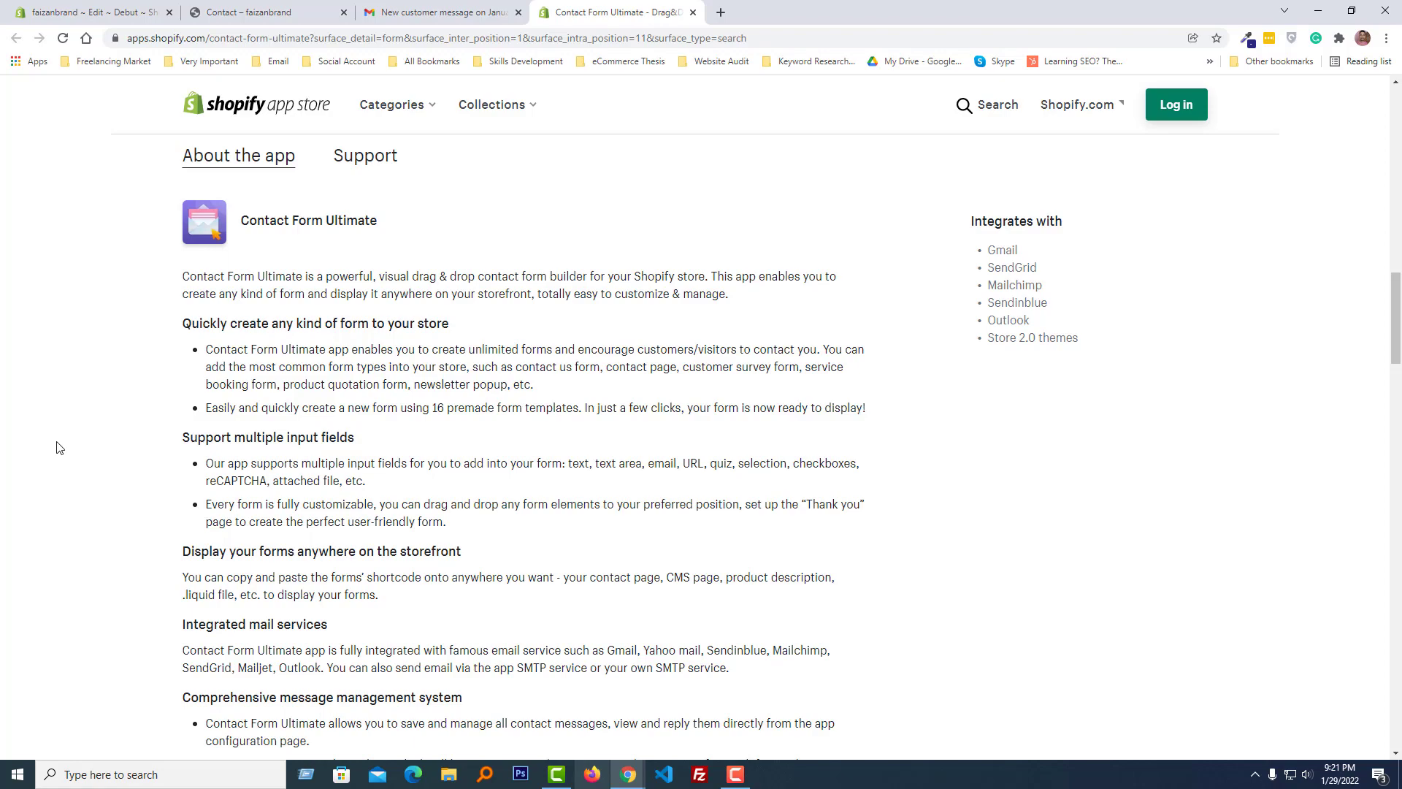
{"action": "scroll", "coordinate": [59, 447], "scroll_direction": "down", "scroll_amount": 3}
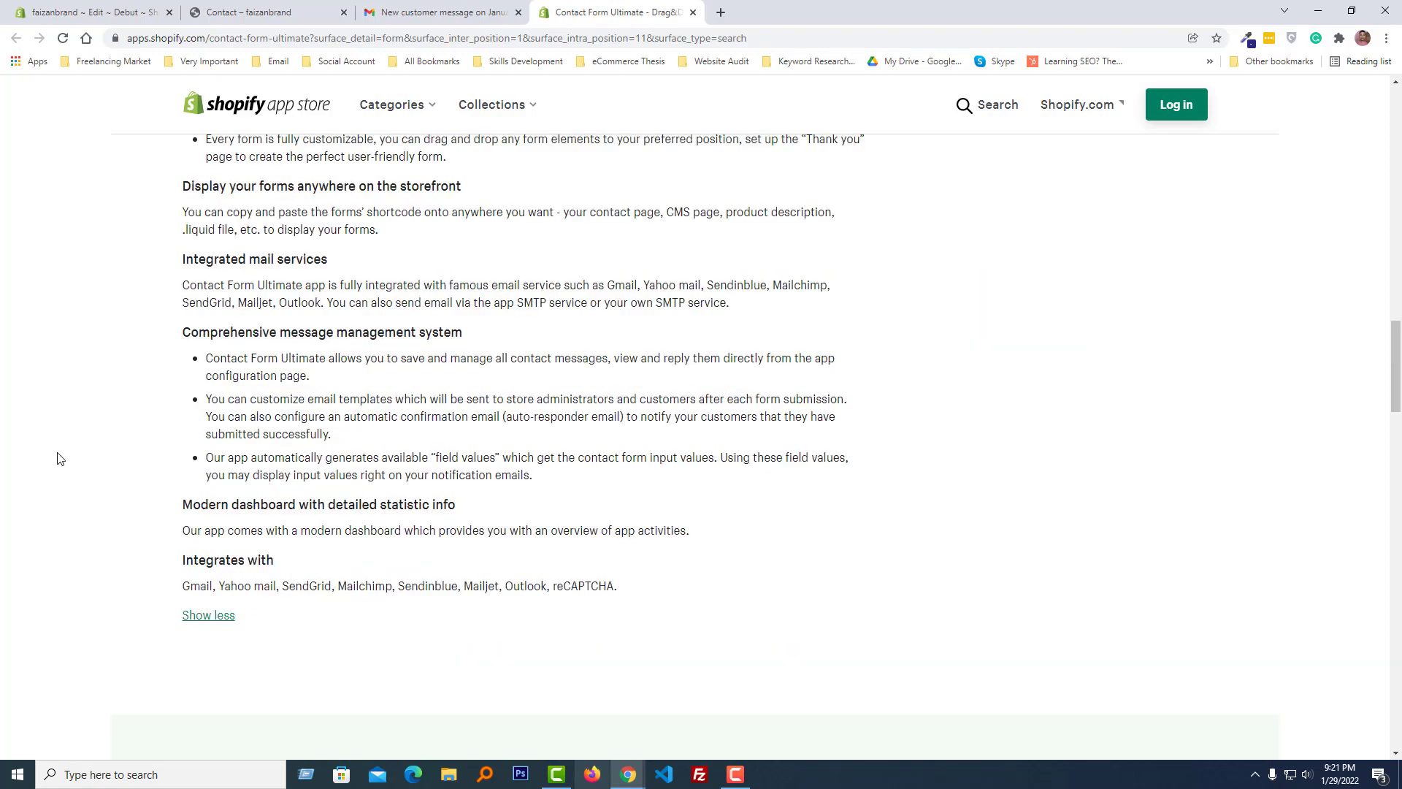
{"action": "scroll", "coordinate": [57, 458], "scroll_direction": "up", "scroll_amount": 5}
{"action": "scroll", "coordinate": [58, 458], "scroll_direction": "up", "scroll_amount": 5}
{"action": "scroll", "coordinate": [58, 458], "scroll_direction": "up", "scroll_amount": 5}
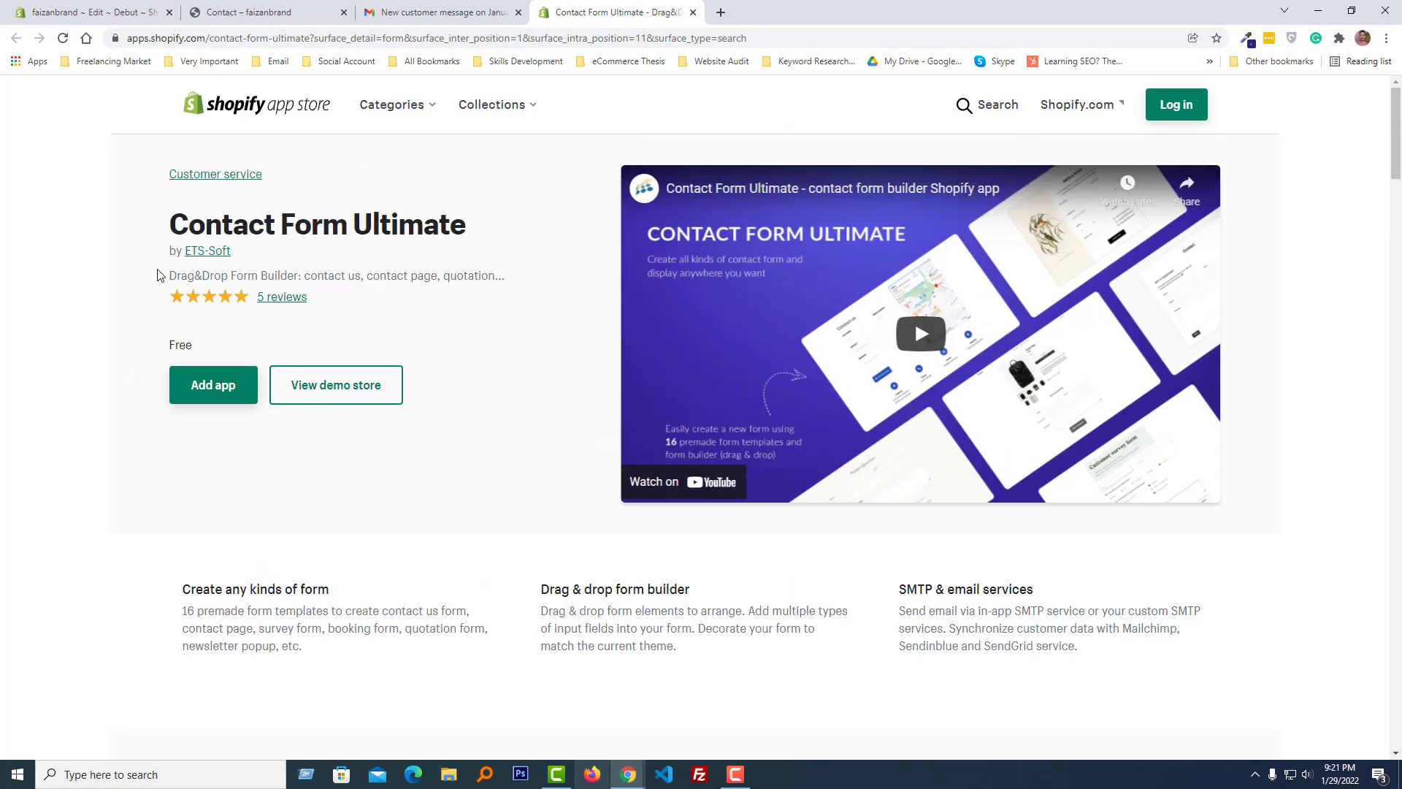
{"action": "left_click_drag", "start_coordinate": [175, 223], "coordinate": [471, 227]}
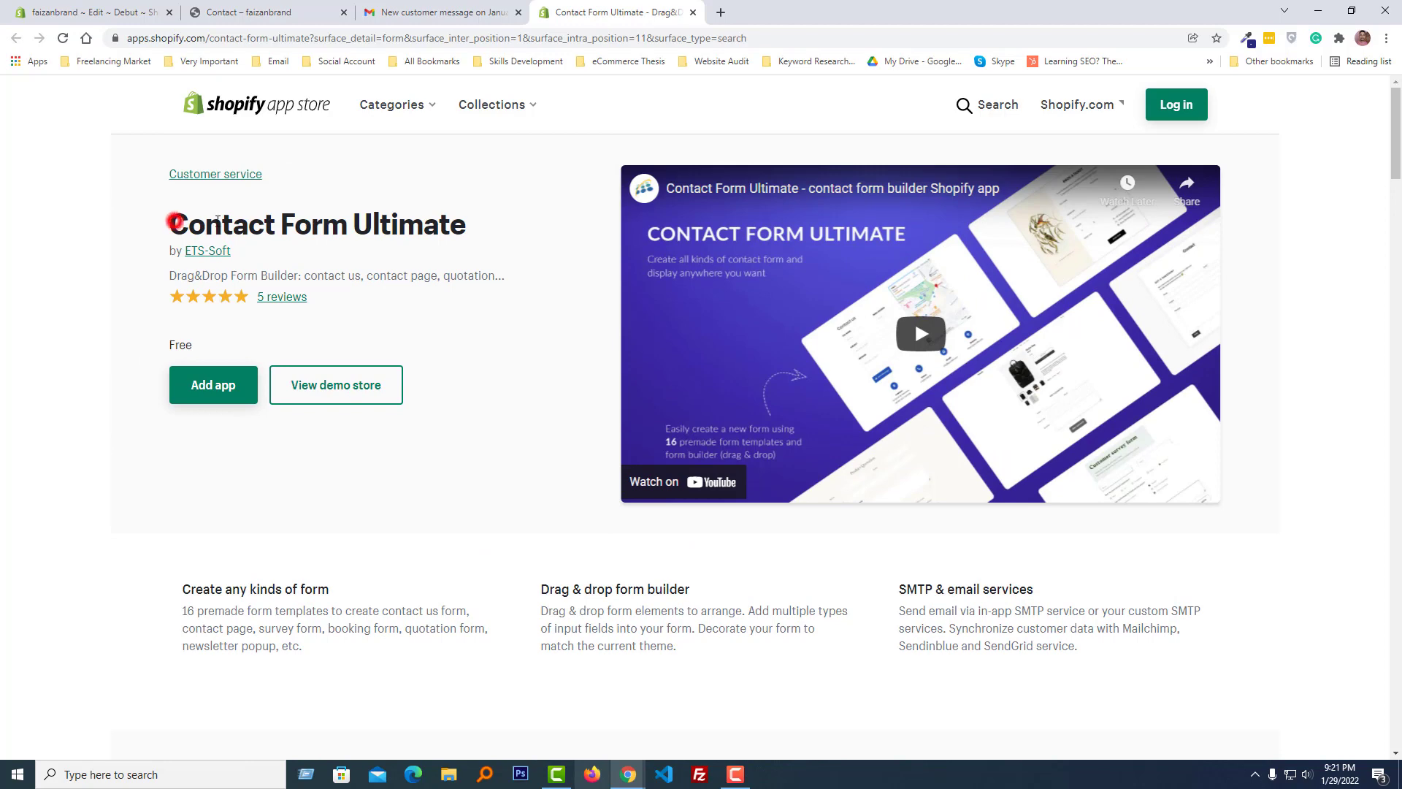
{"action": "right_click", "coordinate": [427, 229]}
{"action": "left_click", "coordinate": [460, 235]}
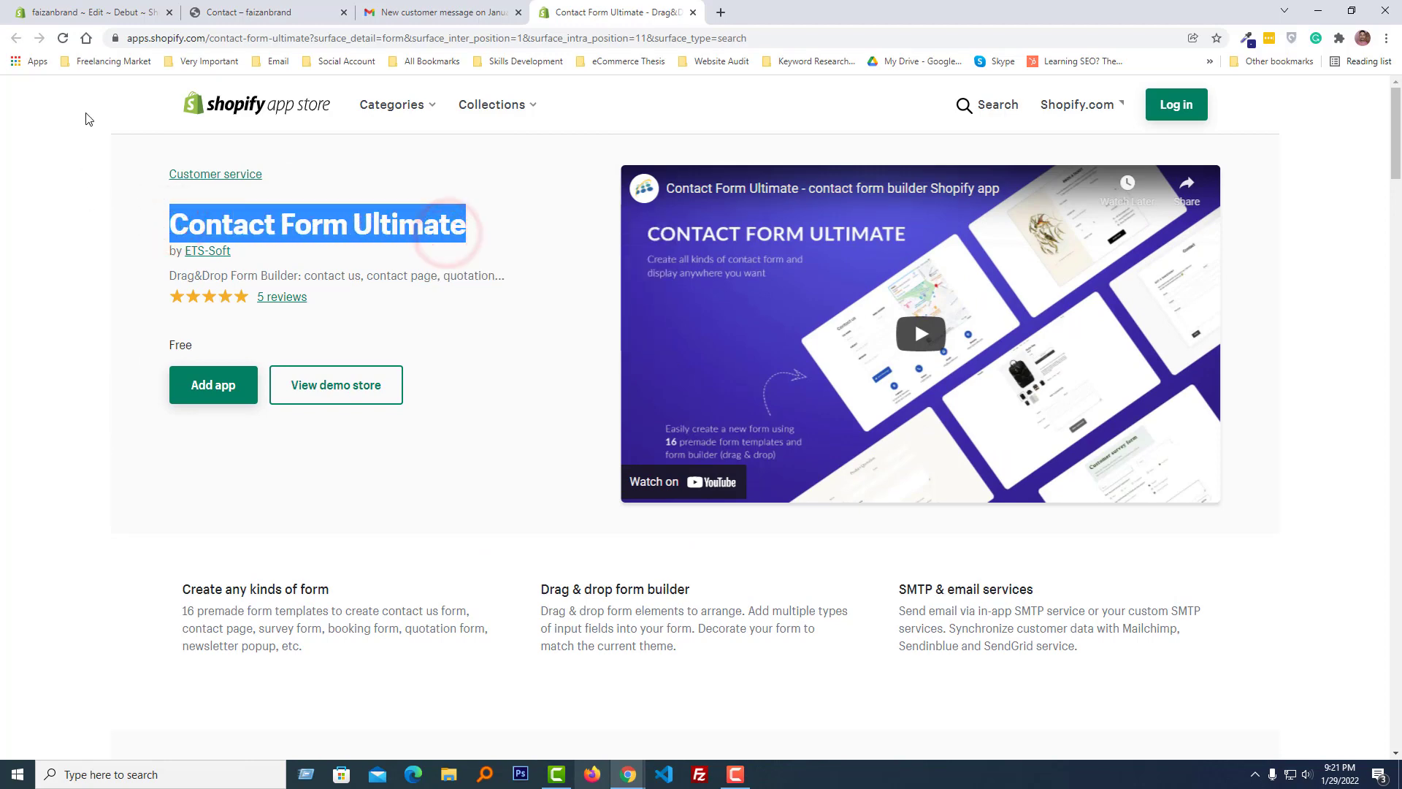
Search the Shopify App Store for Contact Form Ultimate from the store's Apps page
{"action": "left_click", "coordinate": [94, 12]}
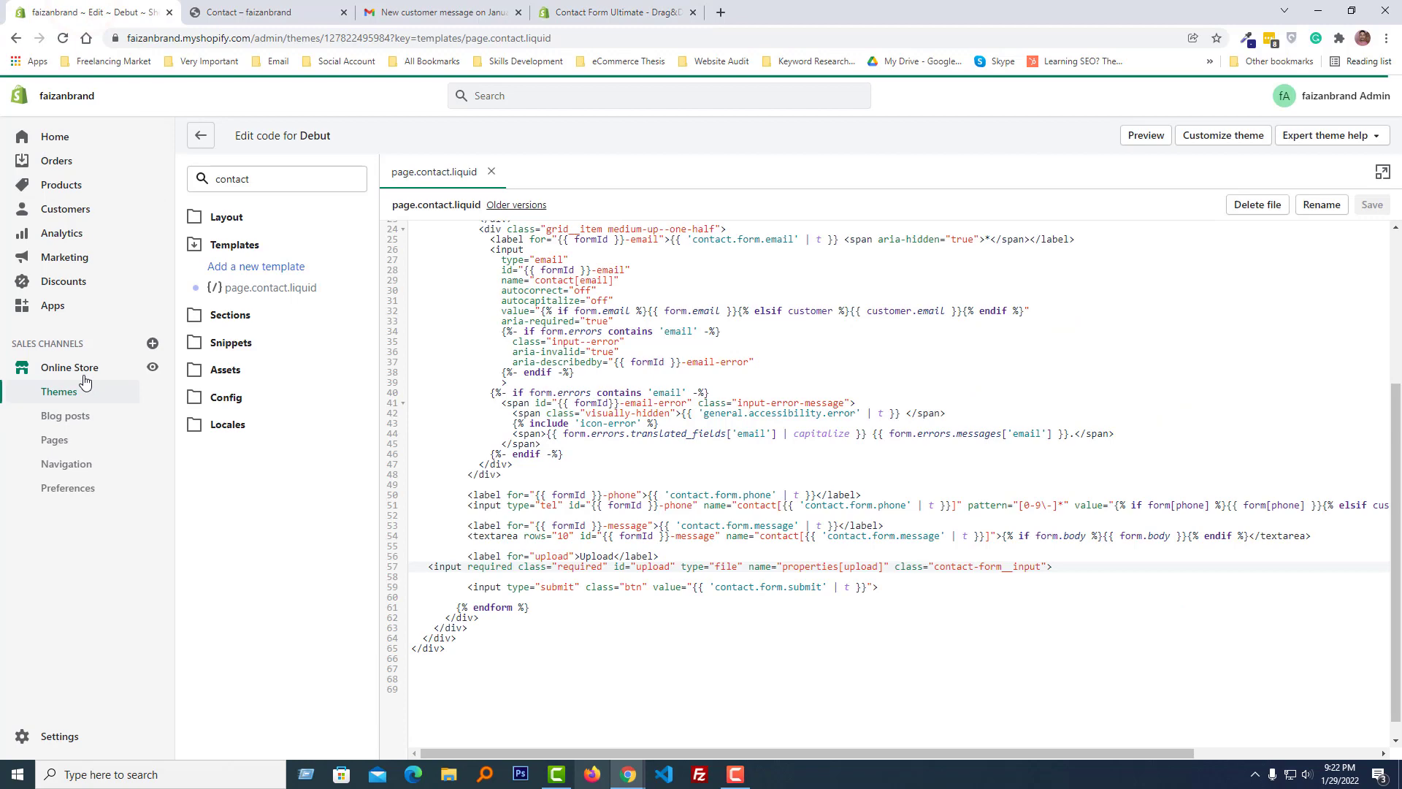
{"action": "left_click", "coordinate": [95, 307]}
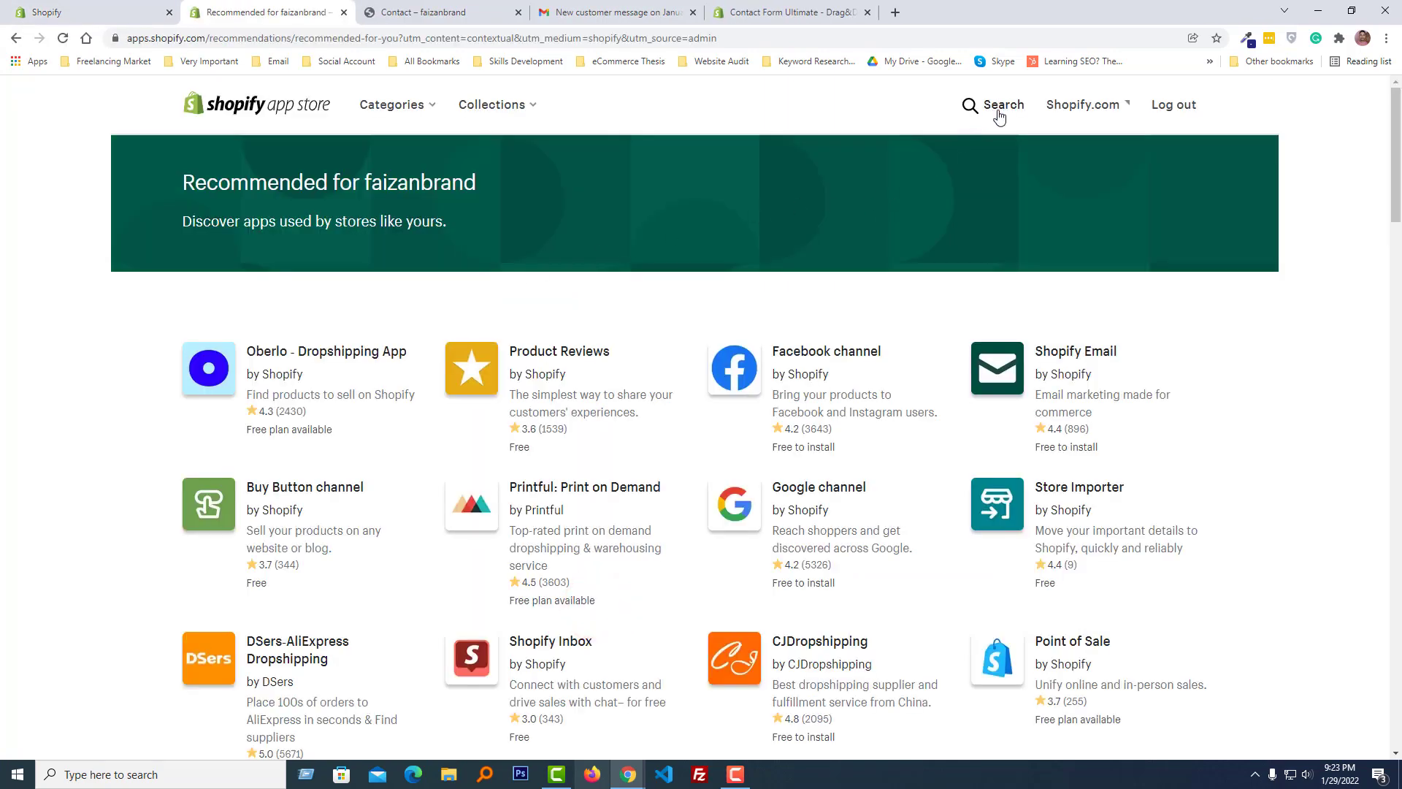
{"action": "left_click", "coordinate": [998, 116]}
{"action": "left_click", "coordinate": [978, 105]}
{"action": "type", "text": "Contact Form Ultimate"}
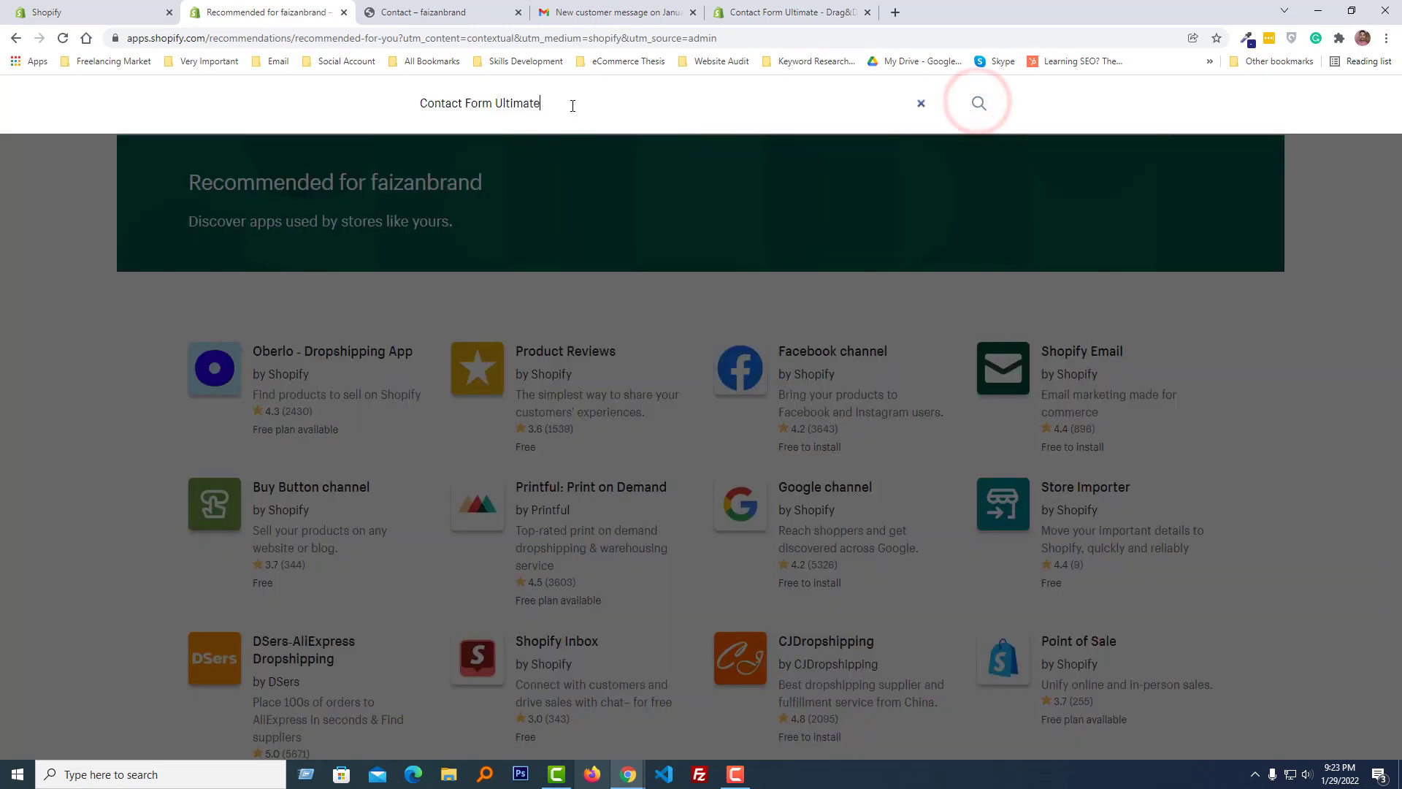
{"action": "left_click", "coordinate": [978, 107]}
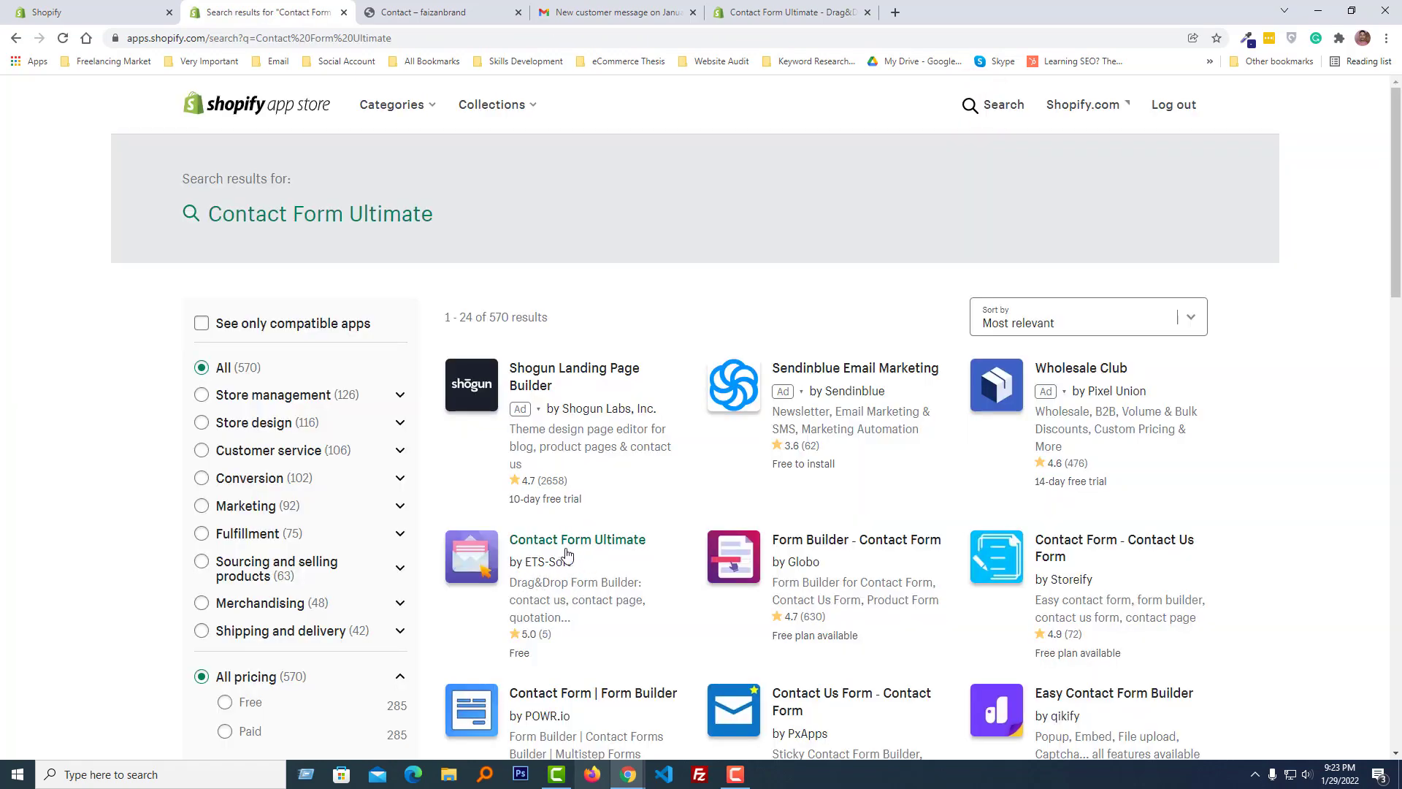
Install the Contact Form Ultimate app on the store and approve it
{"action": "left_click", "coordinate": [626, 543]}
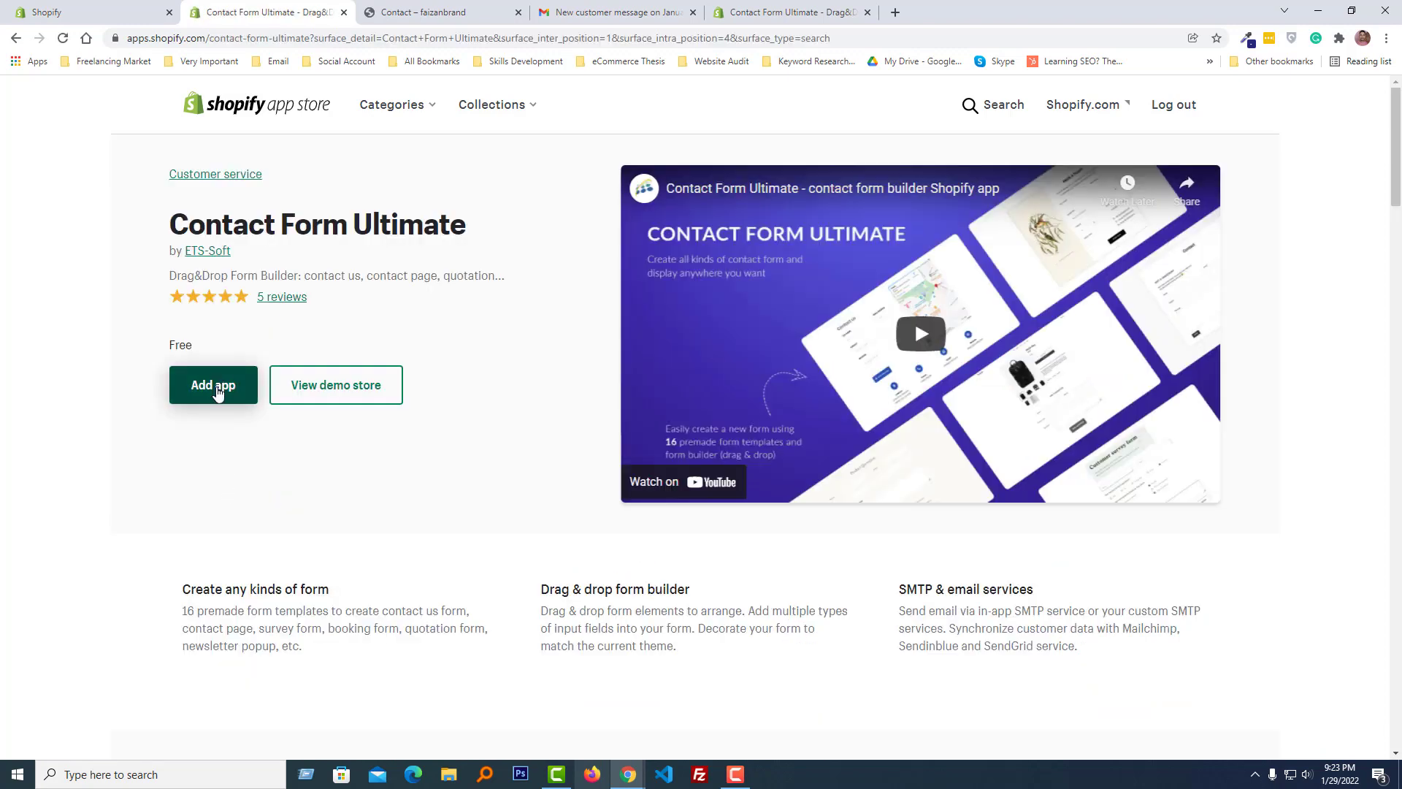
{"action": "left_click", "coordinate": [215, 392]}
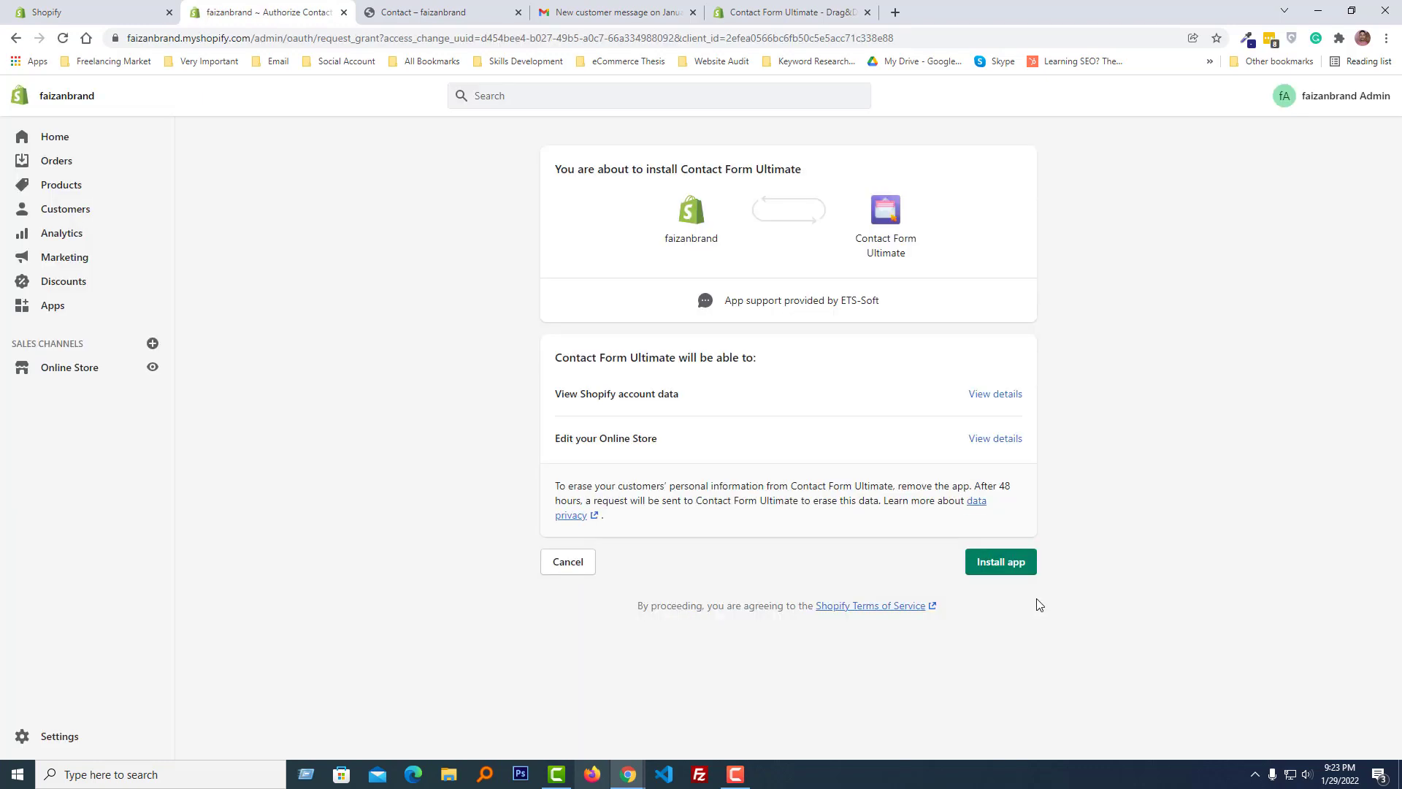
{"action": "left_click", "coordinate": [1019, 567]}
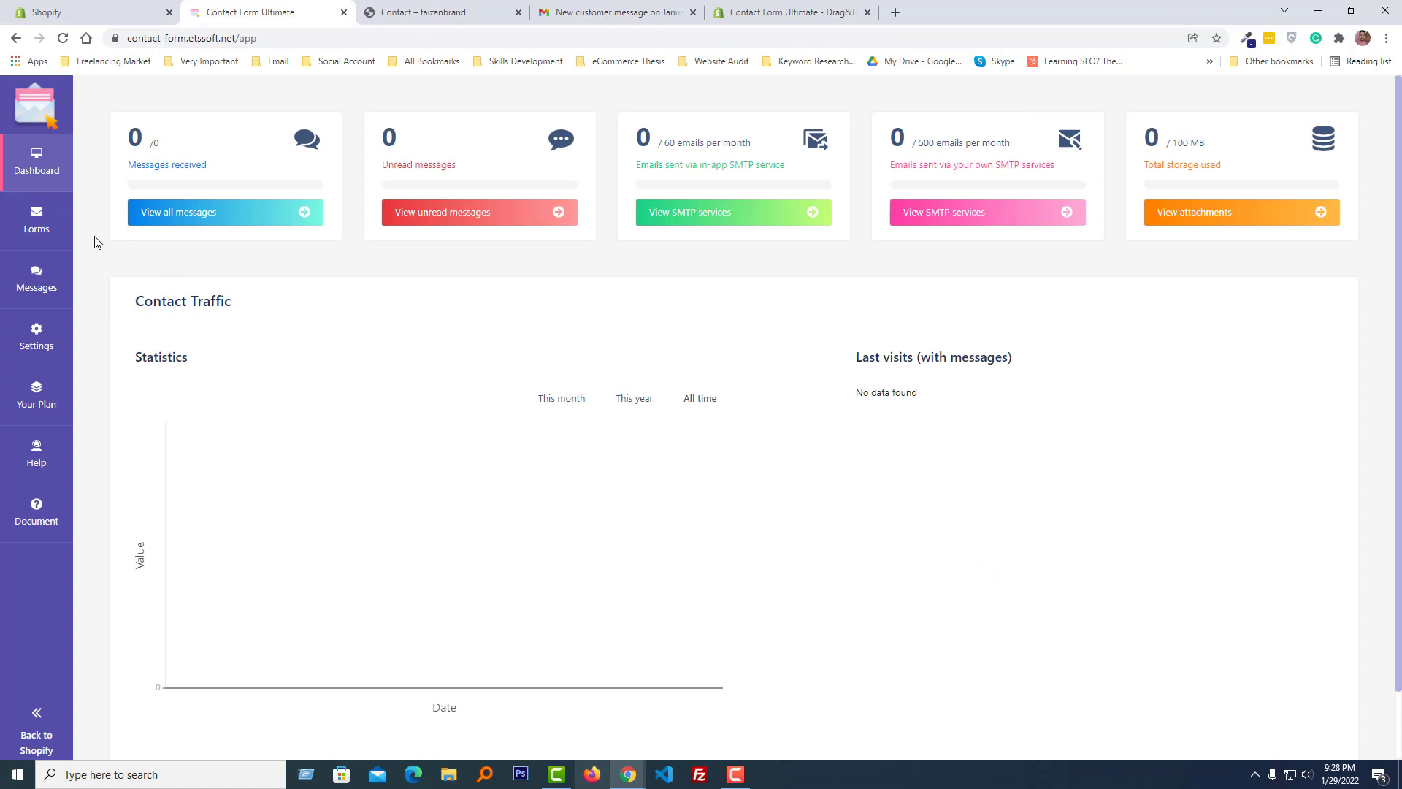
From the Forms list, add a new form using the Blank form tab's Basic contact form
{"action": "left_click", "coordinate": [43, 223]}
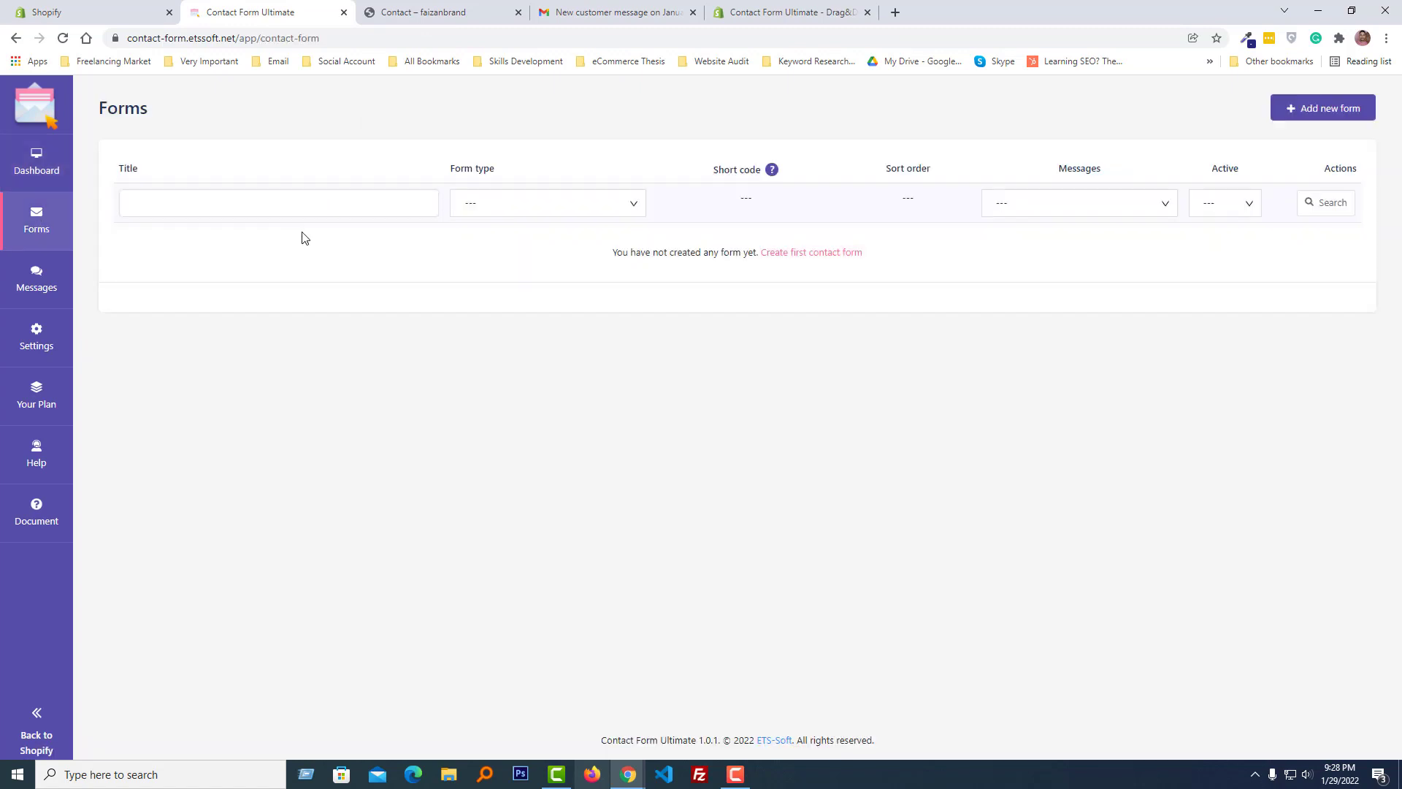
{"action": "left_click", "coordinate": [1335, 115]}
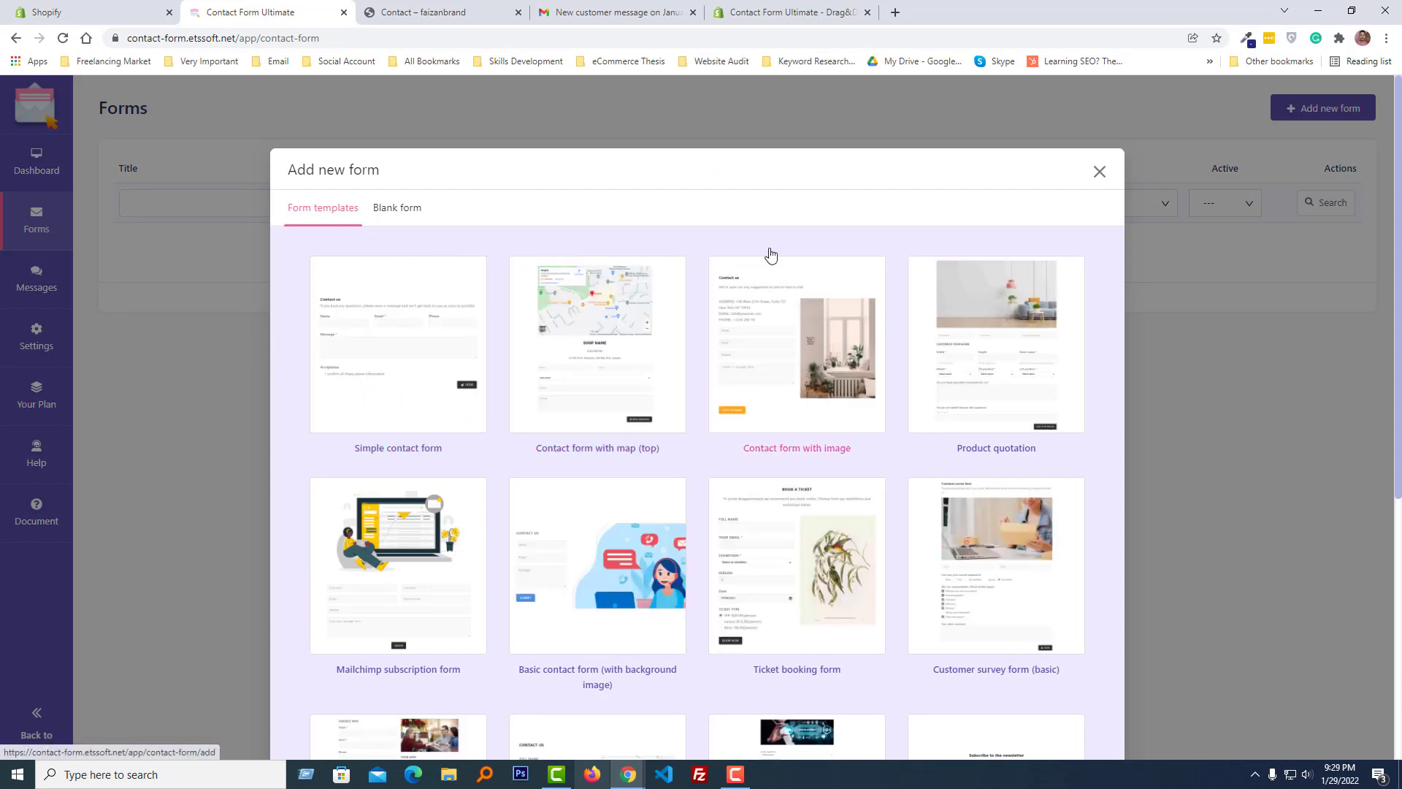
{"action": "scroll", "coordinate": [539, 500], "scroll_direction": "down", "scroll_amount": 3}
{"action": "scroll", "coordinate": [400, 433], "scroll_direction": "up", "scroll_amount": 2}
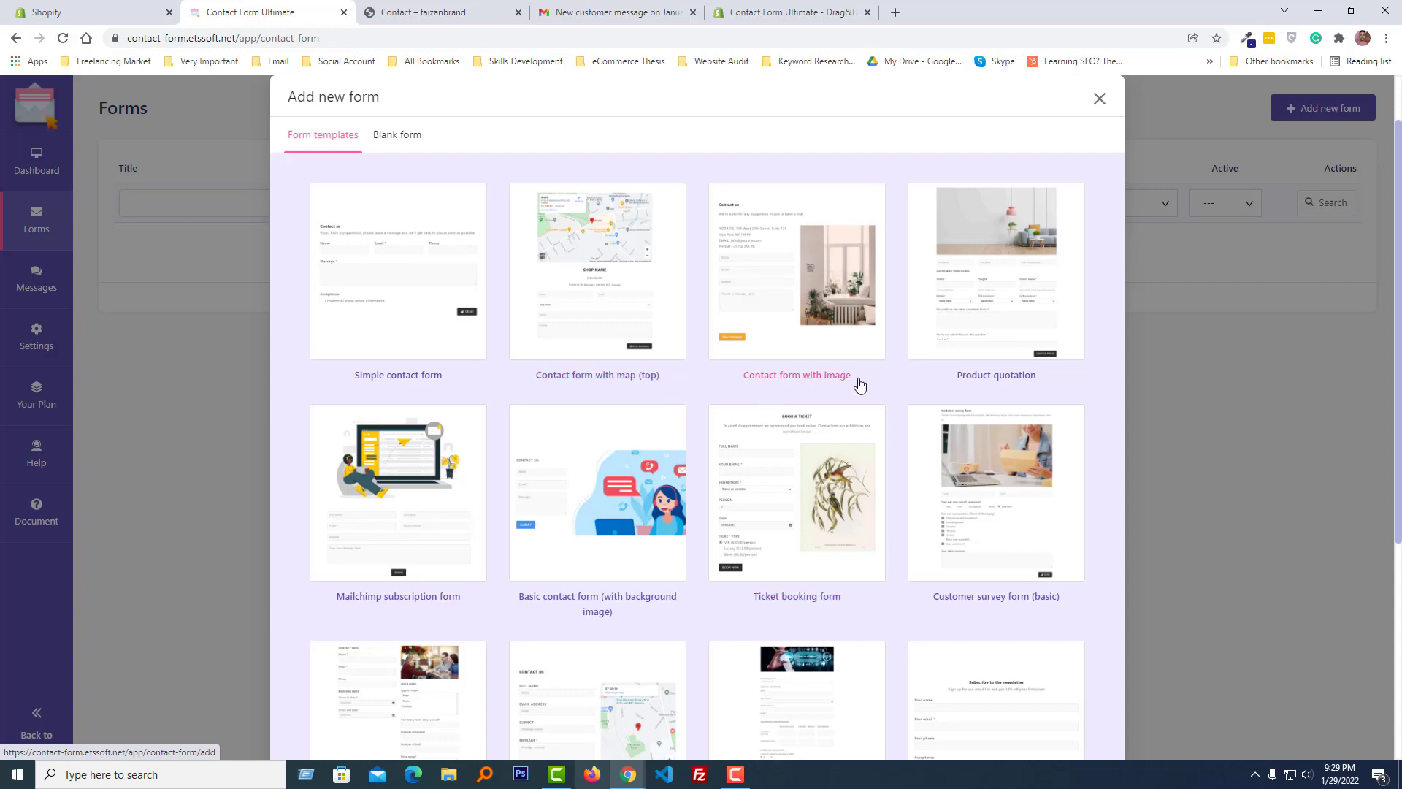
{"action": "scroll", "coordinate": [996, 593], "scroll_direction": "down", "scroll_amount": 1}
{"action": "scroll", "coordinate": [410, 215], "scroll_direction": "up", "scroll_amount": 2}
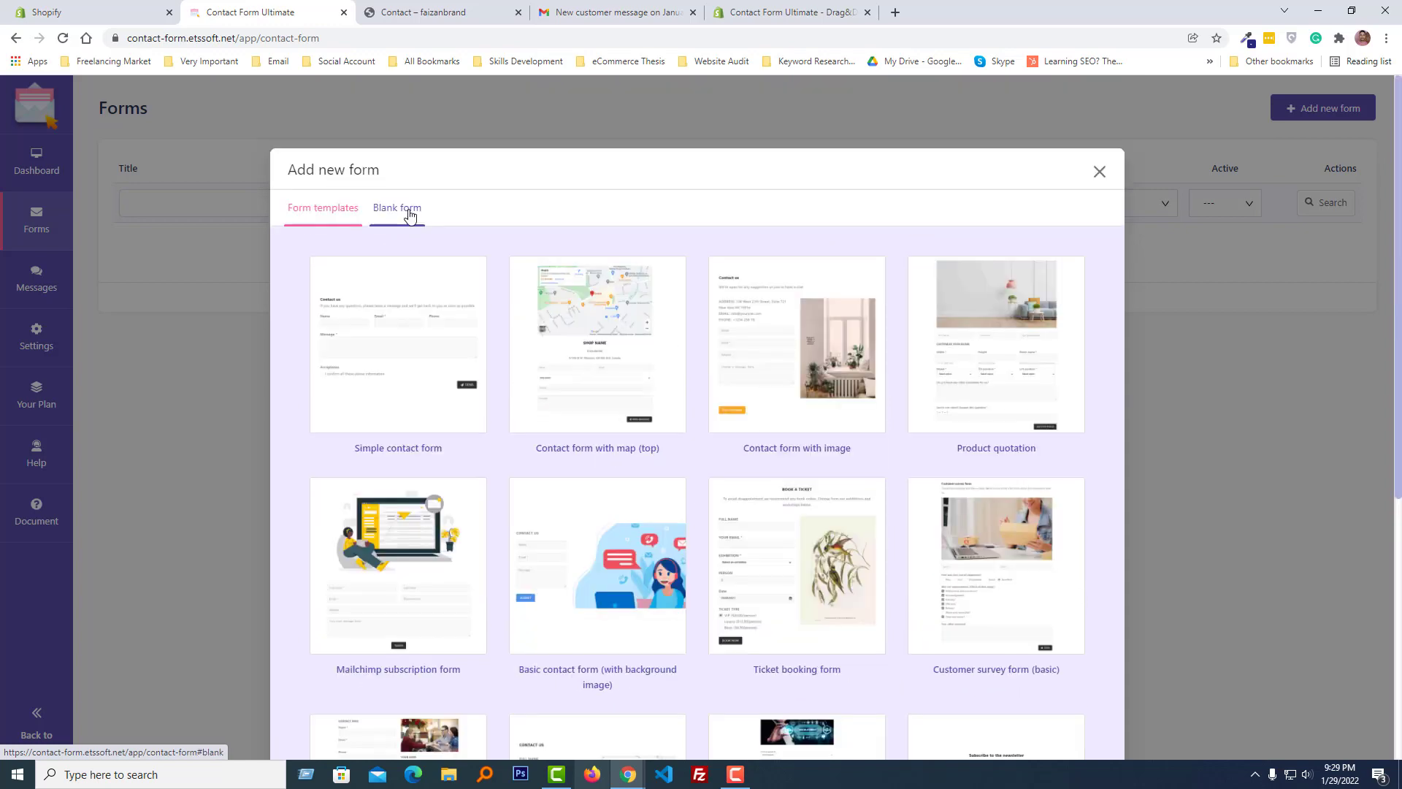
{"action": "left_click", "coordinate": [411, 215]}
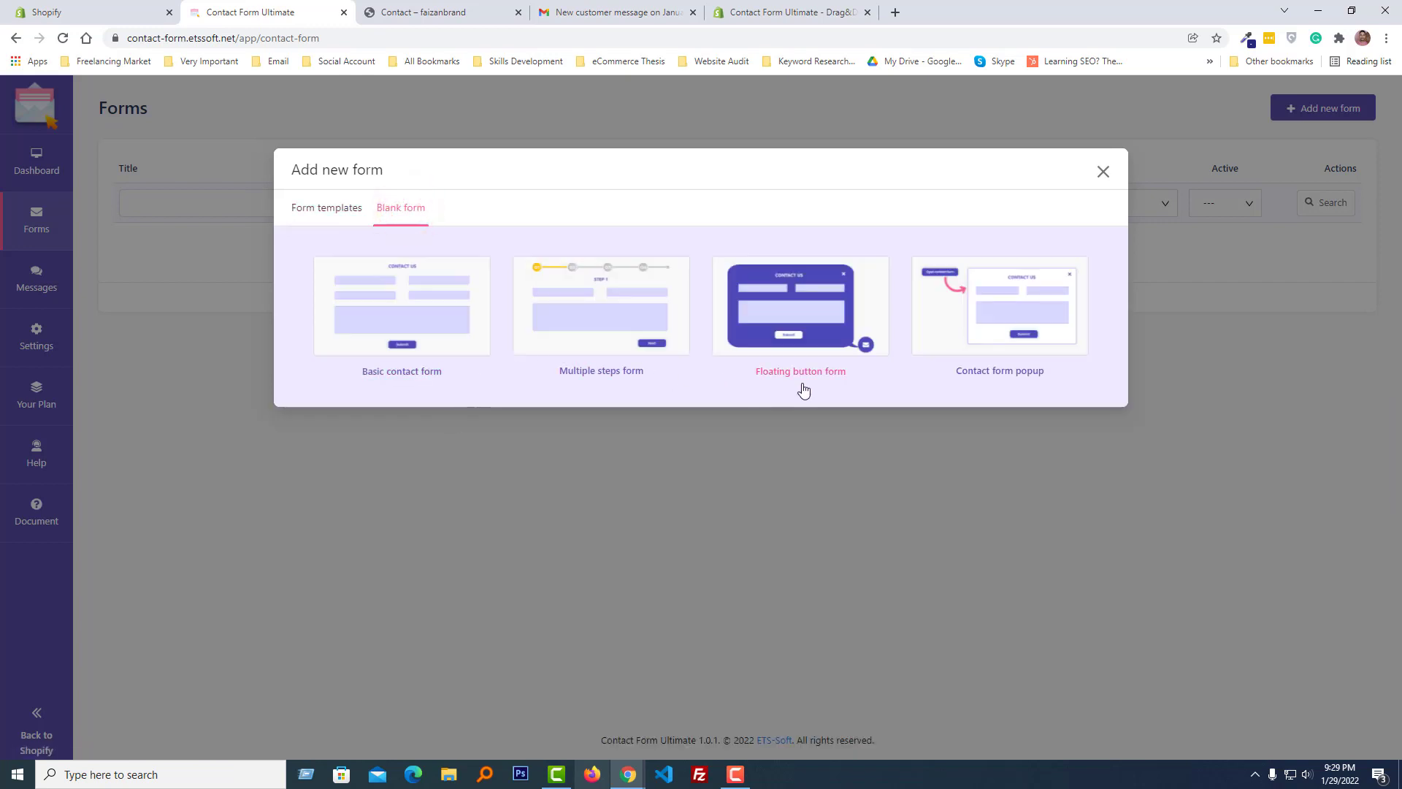
{"action": "left_click", "coordinate": [428, 315]}
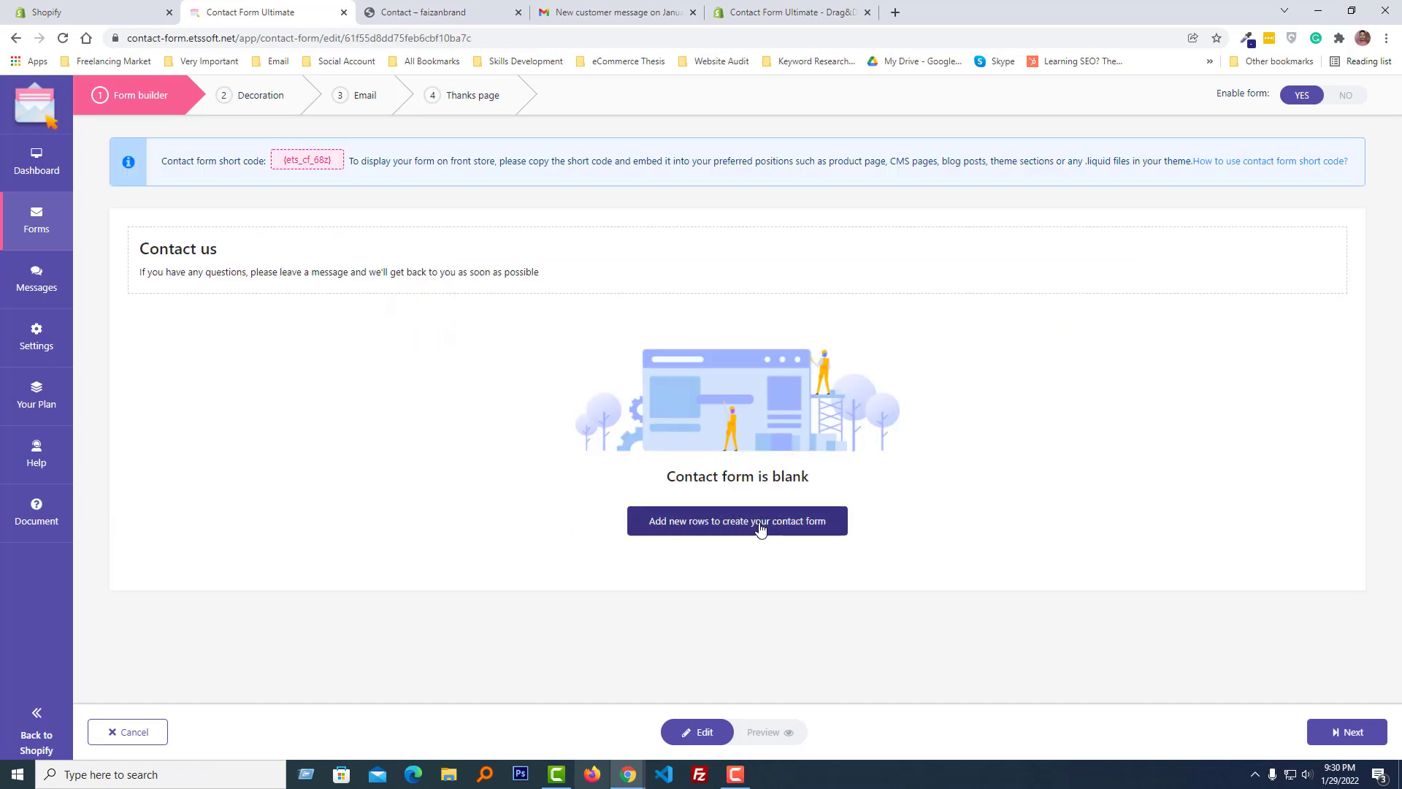
Add a full-width row containing a Text field and an Email field
{"action": "left_click", "coordinate": [832, 523]}
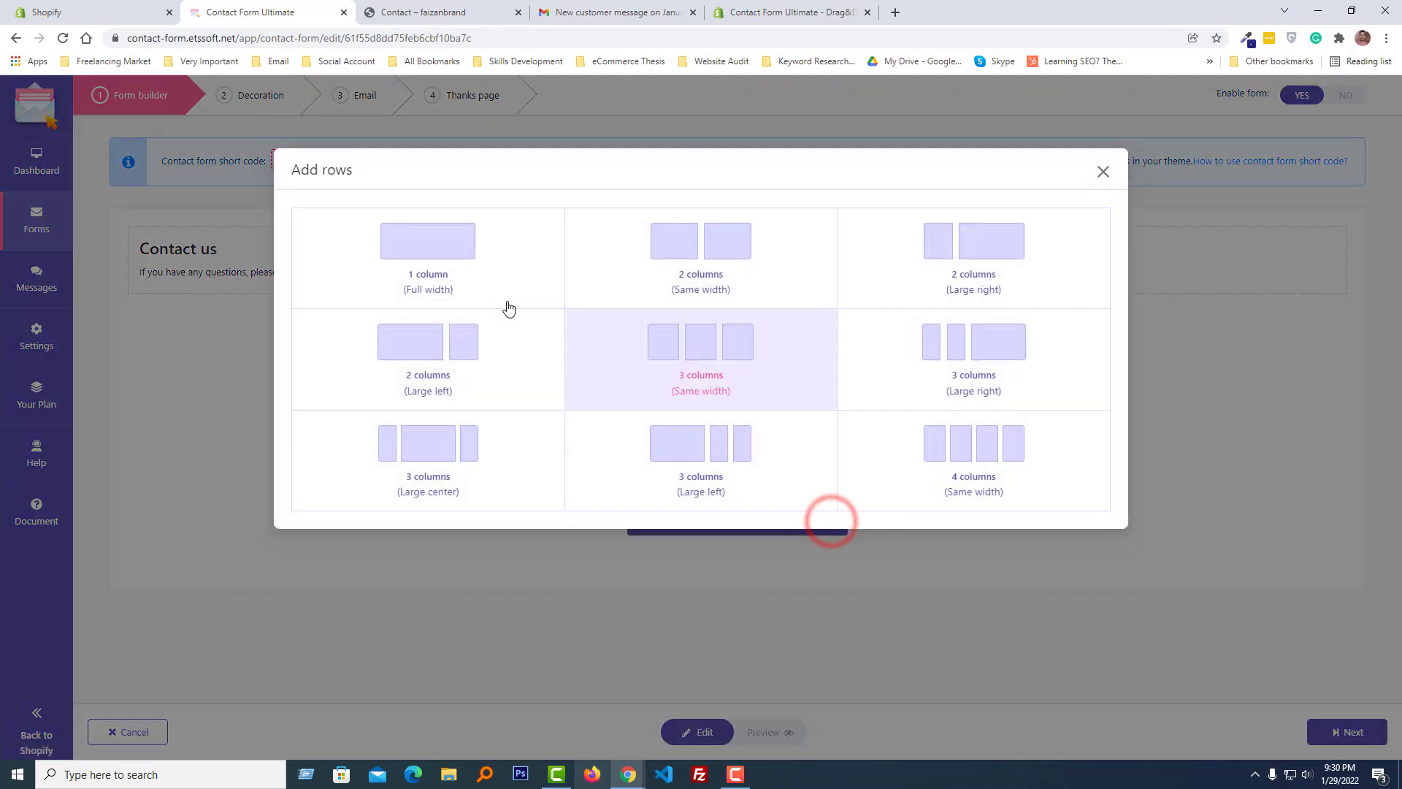
{"action": "left_click", "coordinate": [458, 249]}
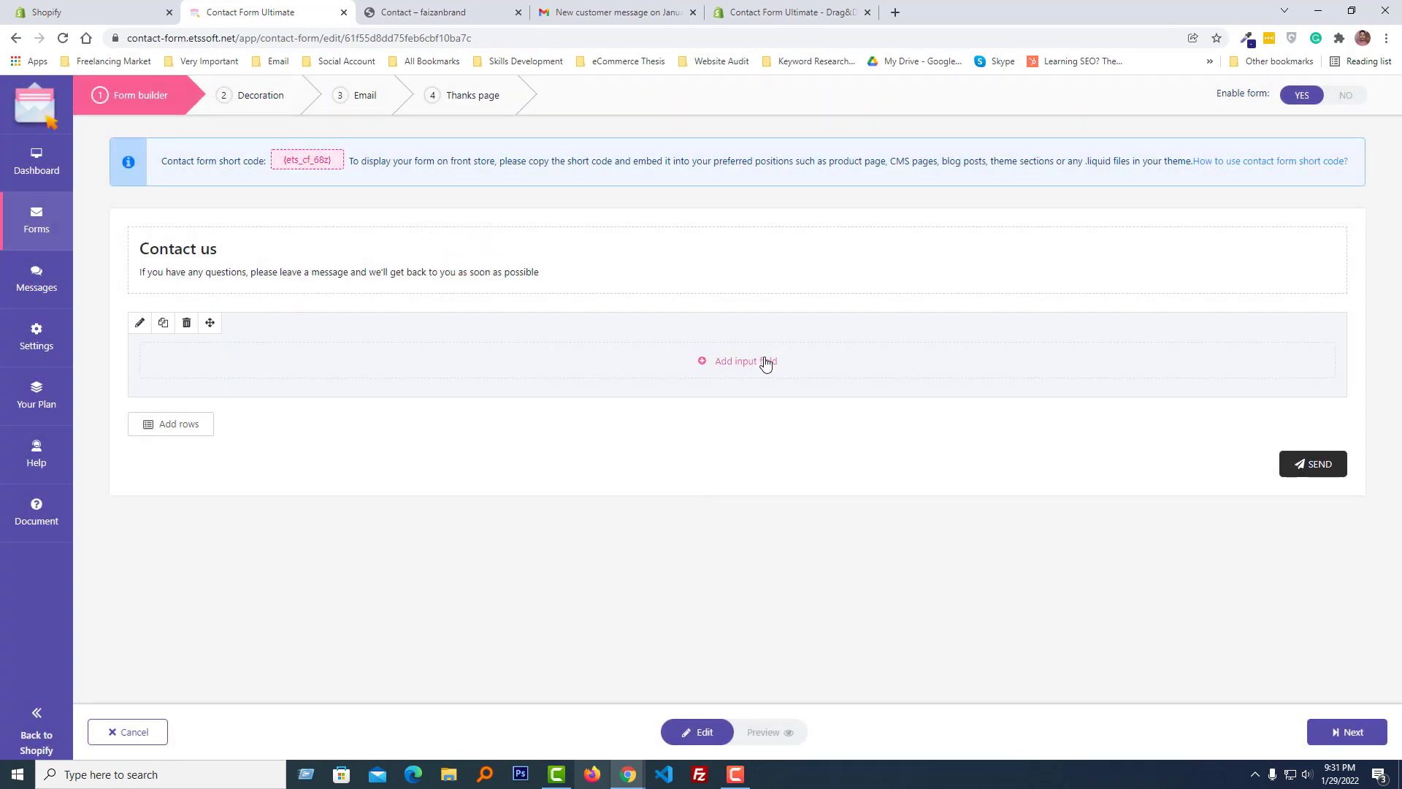
{"action": "left_click", "coordinate": [770, 362]}
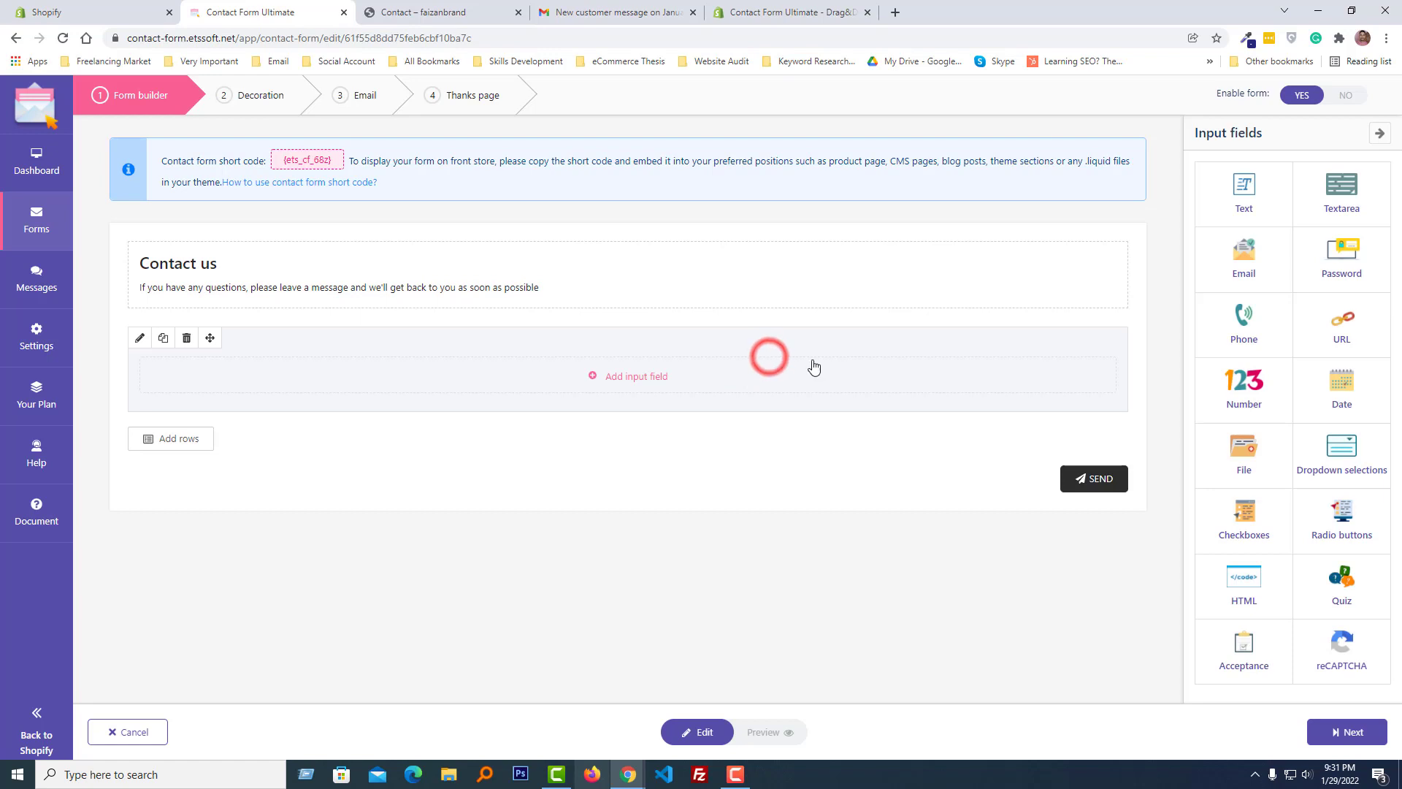
{"action": "left_click", "coordinate": [1260, 205]}
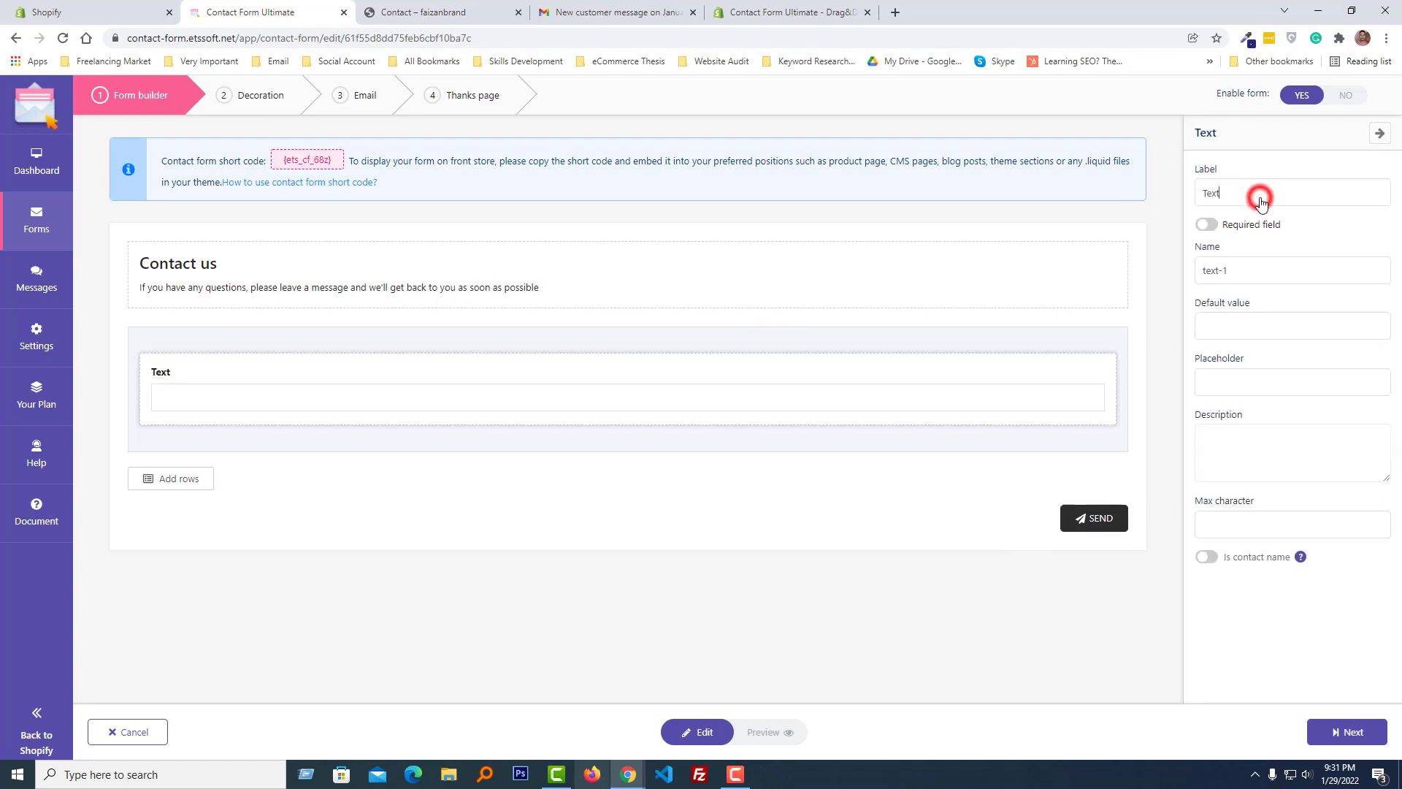
{"action": "left_click", "coordinate": [634, 445]}
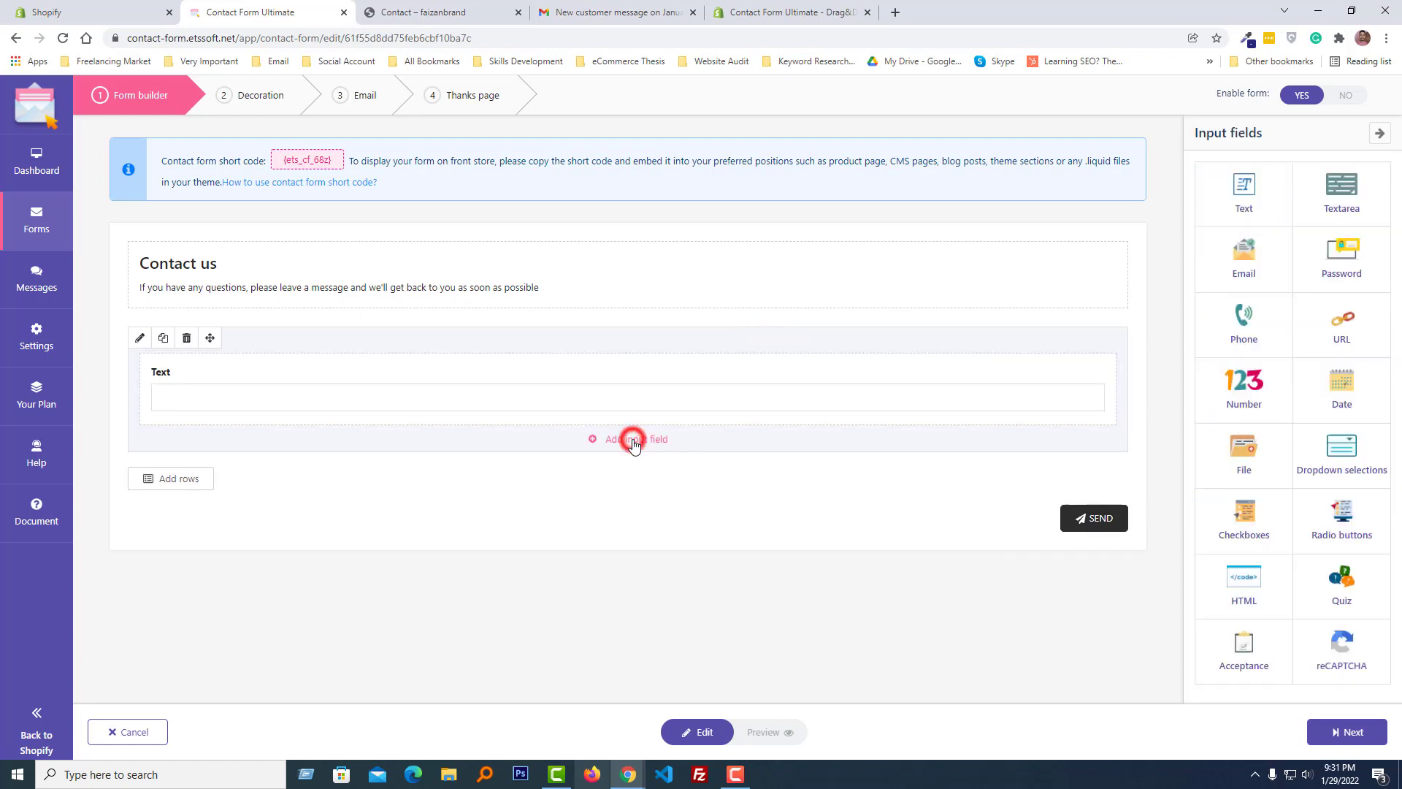
{"action": "left_click", "coordinate": [1237, 253]}
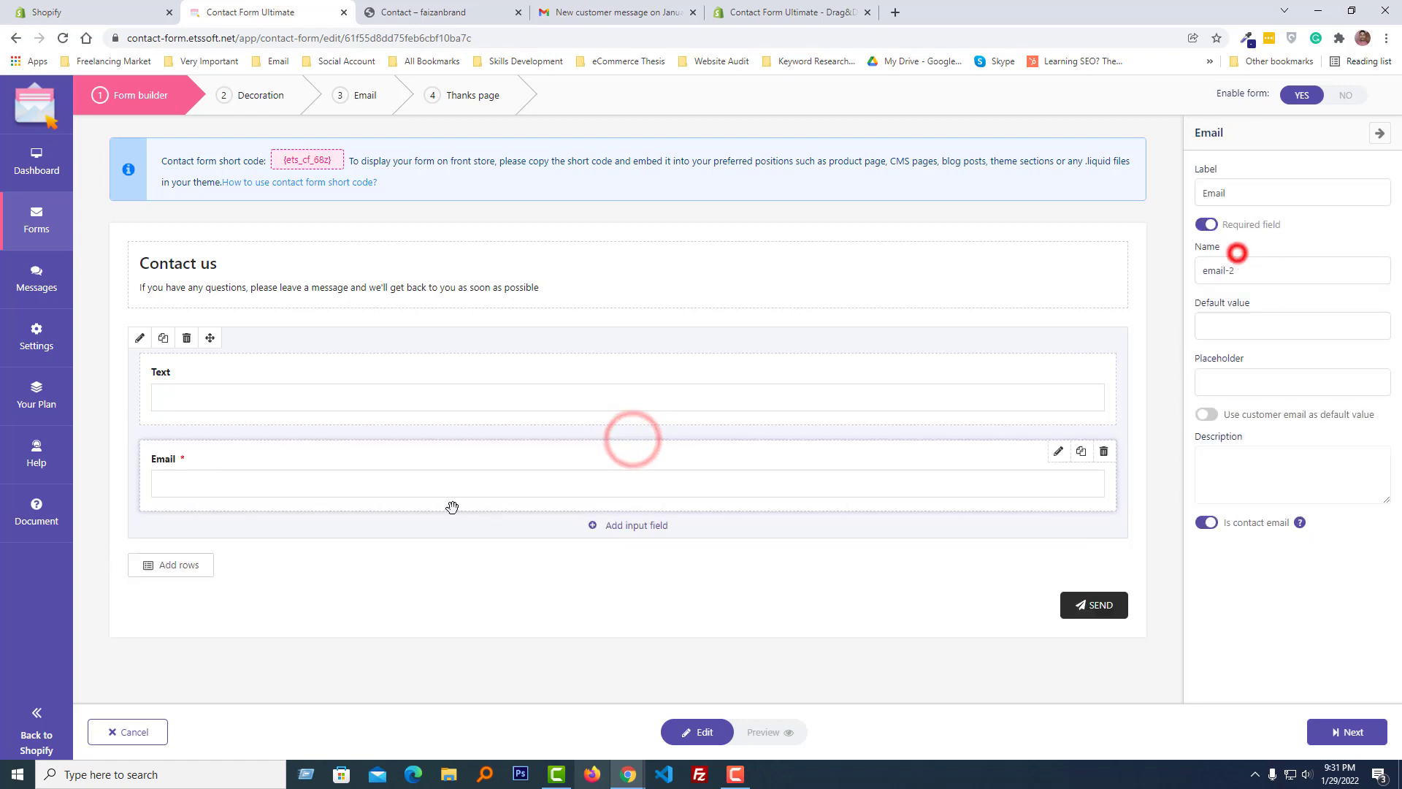
Add a second Text field, a Textarea and a File field below the Email field
{"action": "left_click", "coordinate": [636, 525]}
{"action": "left_click", "coordinate": [1236, 189]}
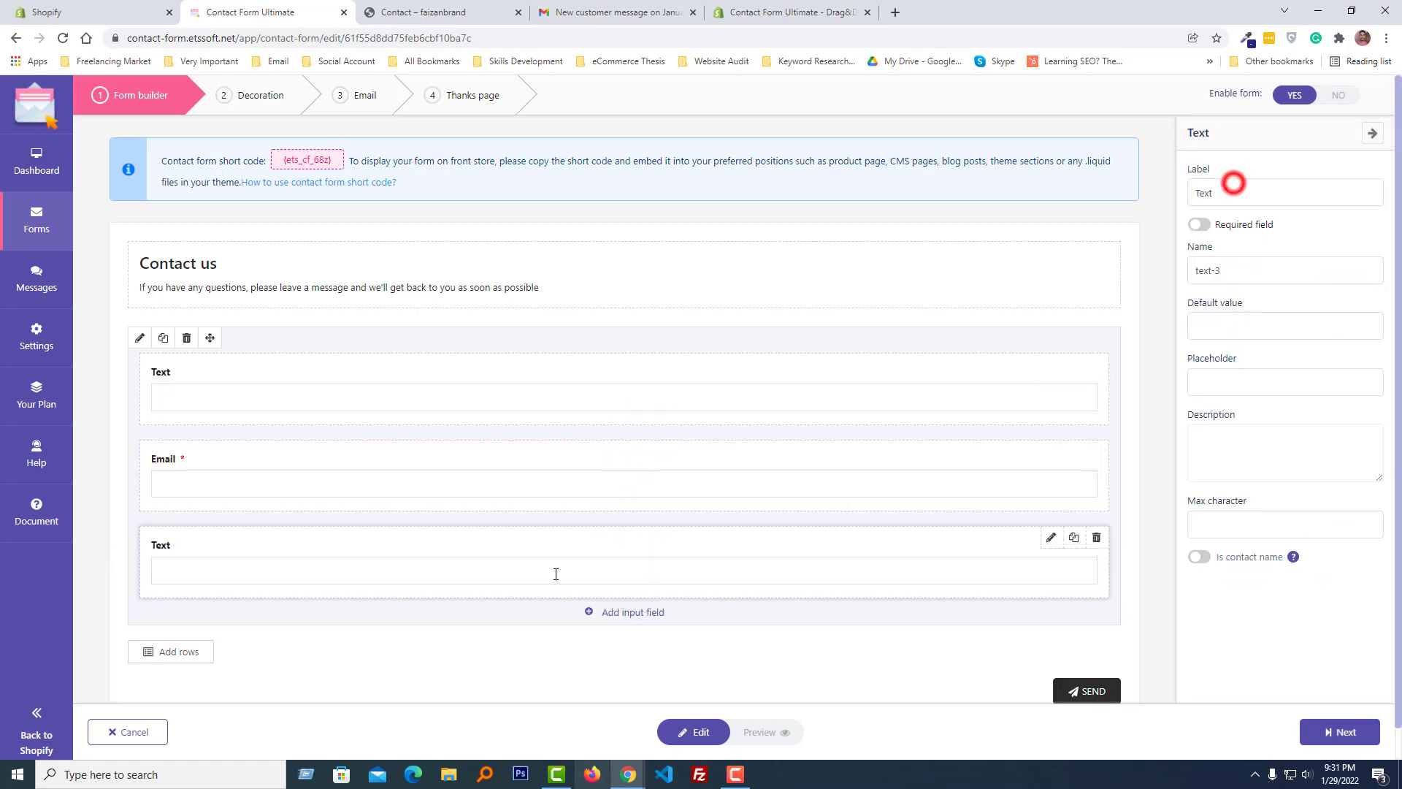
{"action": "left_click", "coordinate": [634, 612]}
{"action": "left_click", "coordinate": [1324, 197]}
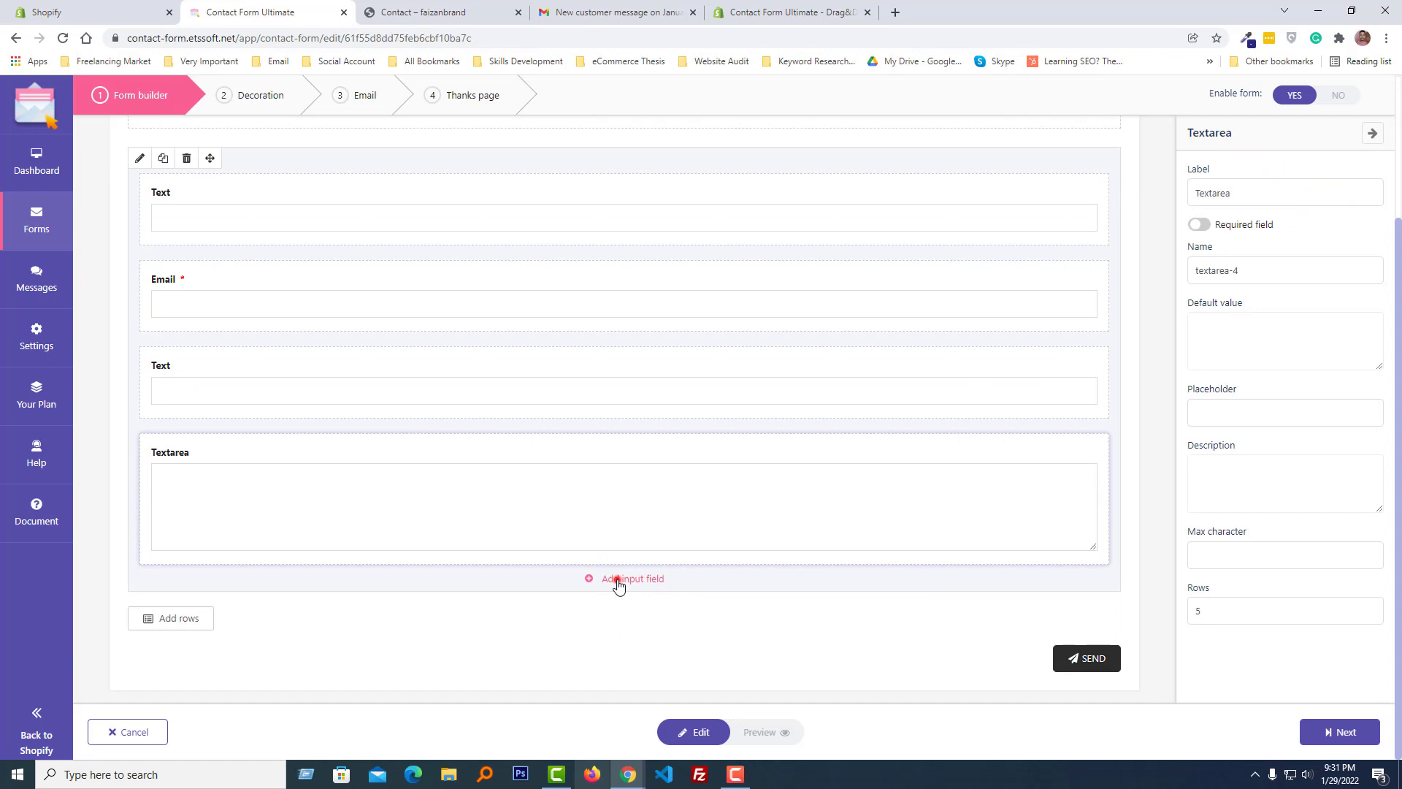
{"action": "left_click", "coordinate": [619, 582]}
{"action": "left_click", "coordinate": [1242, 452]}
{"action": "scroll", "coordinate": [701, 479], "scroll_direction": "up", "scroll_amount": 2}
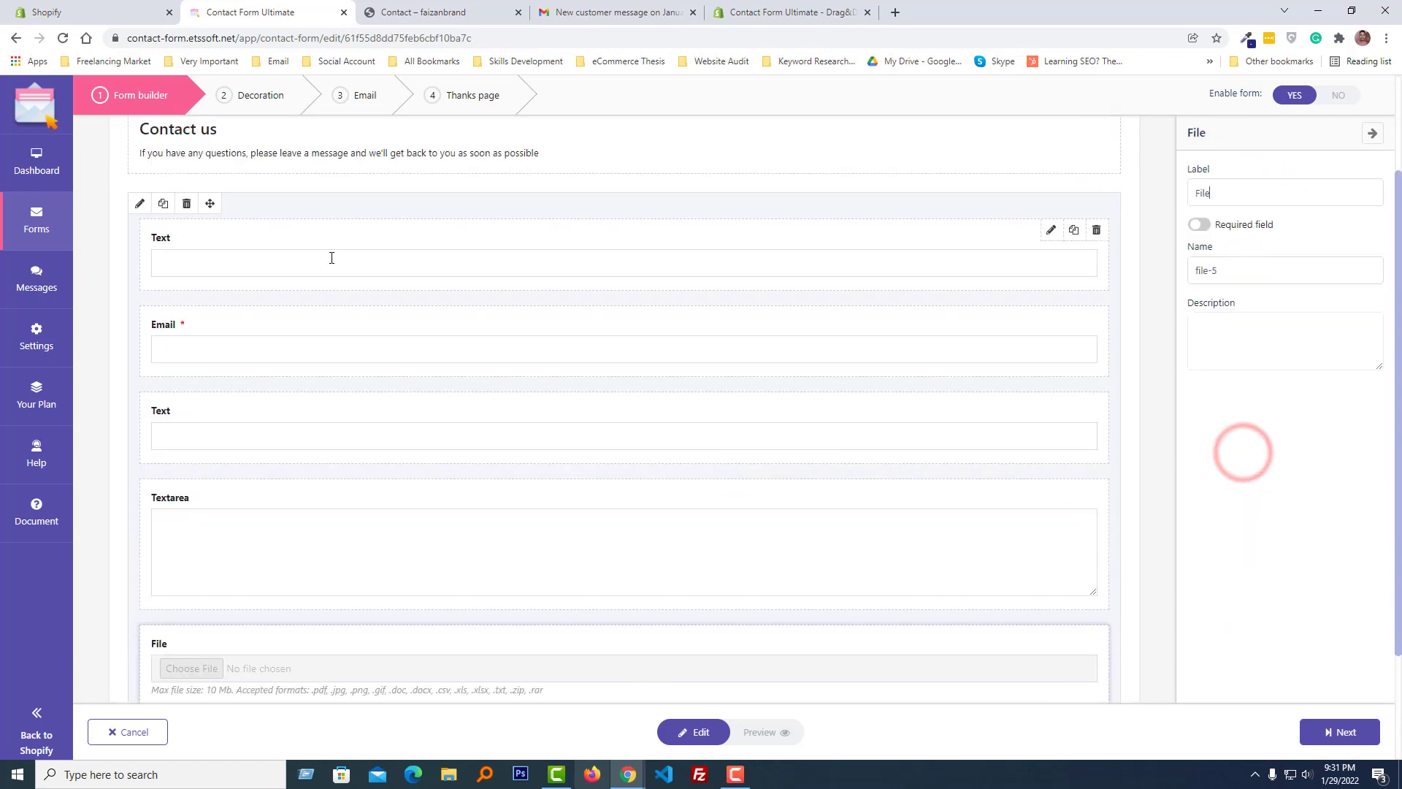
Relabel the second Text field 'Subject', the Textarea 'Message' and the File field 'File Upload'
{"action": "left_click", "coordinate": [219, 251]}
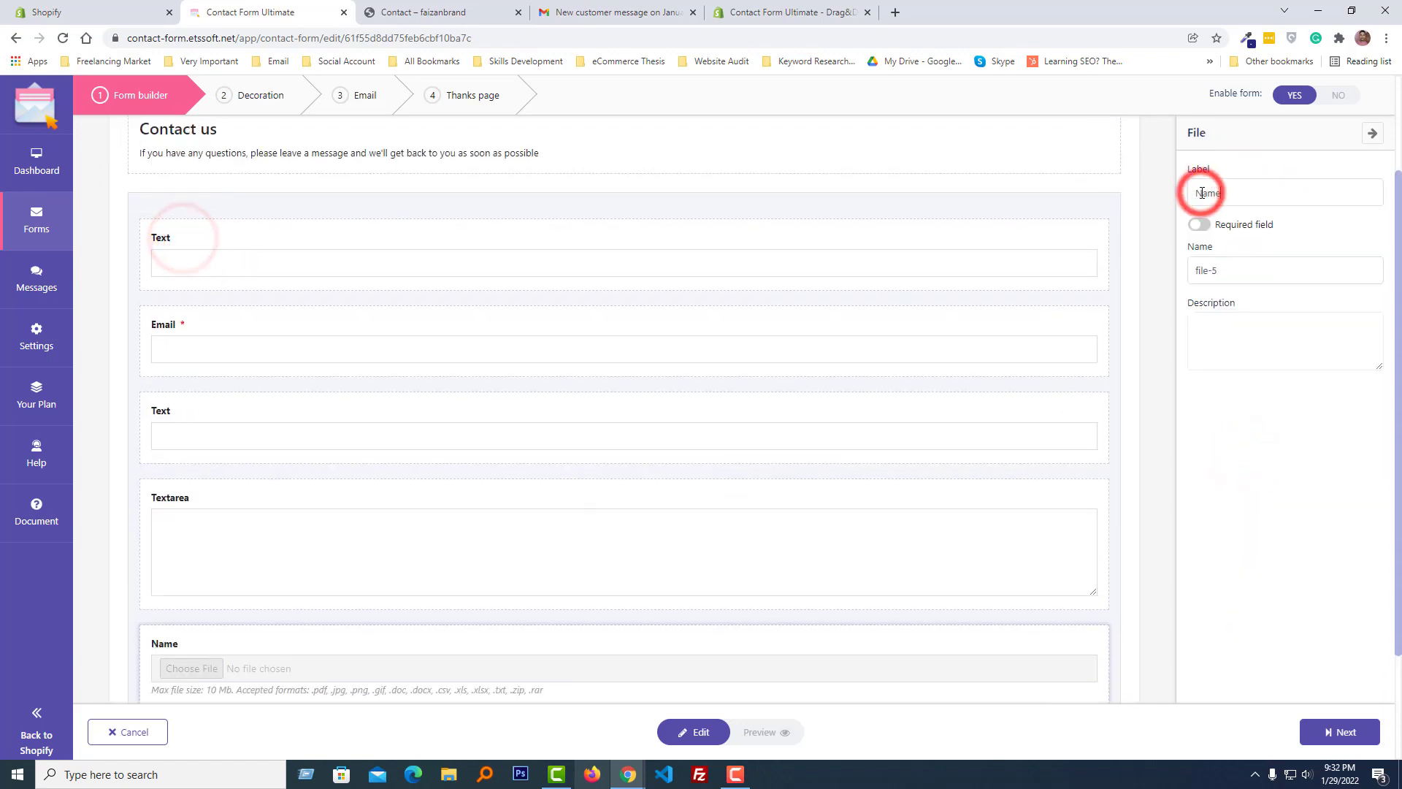
{"action": "type", "text": "Name"}
{"action": "left_click", "coordinate": [219, 431]}
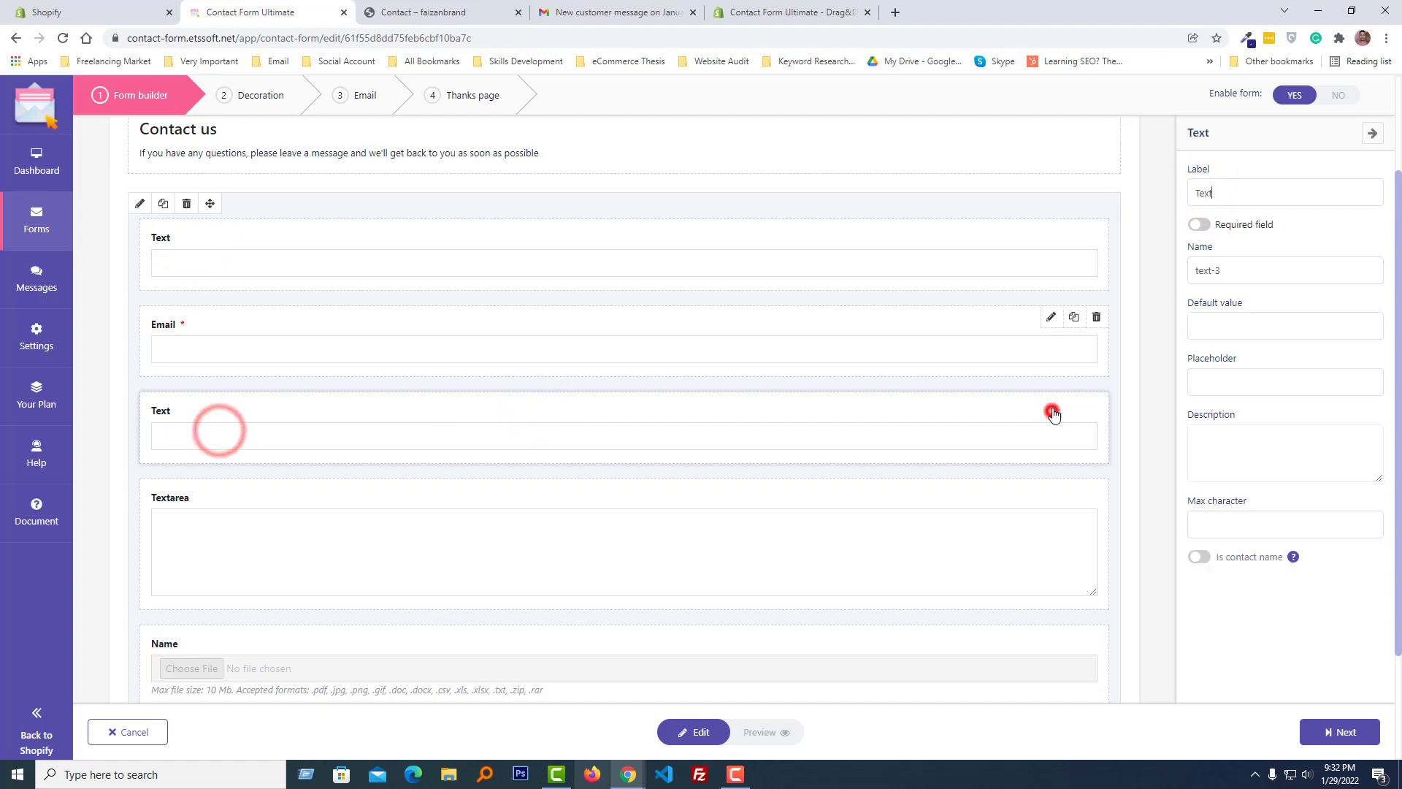
{"action": "double_click", "coordinate": [1199, 191]}
{"action": "type", "text": "Subject"}
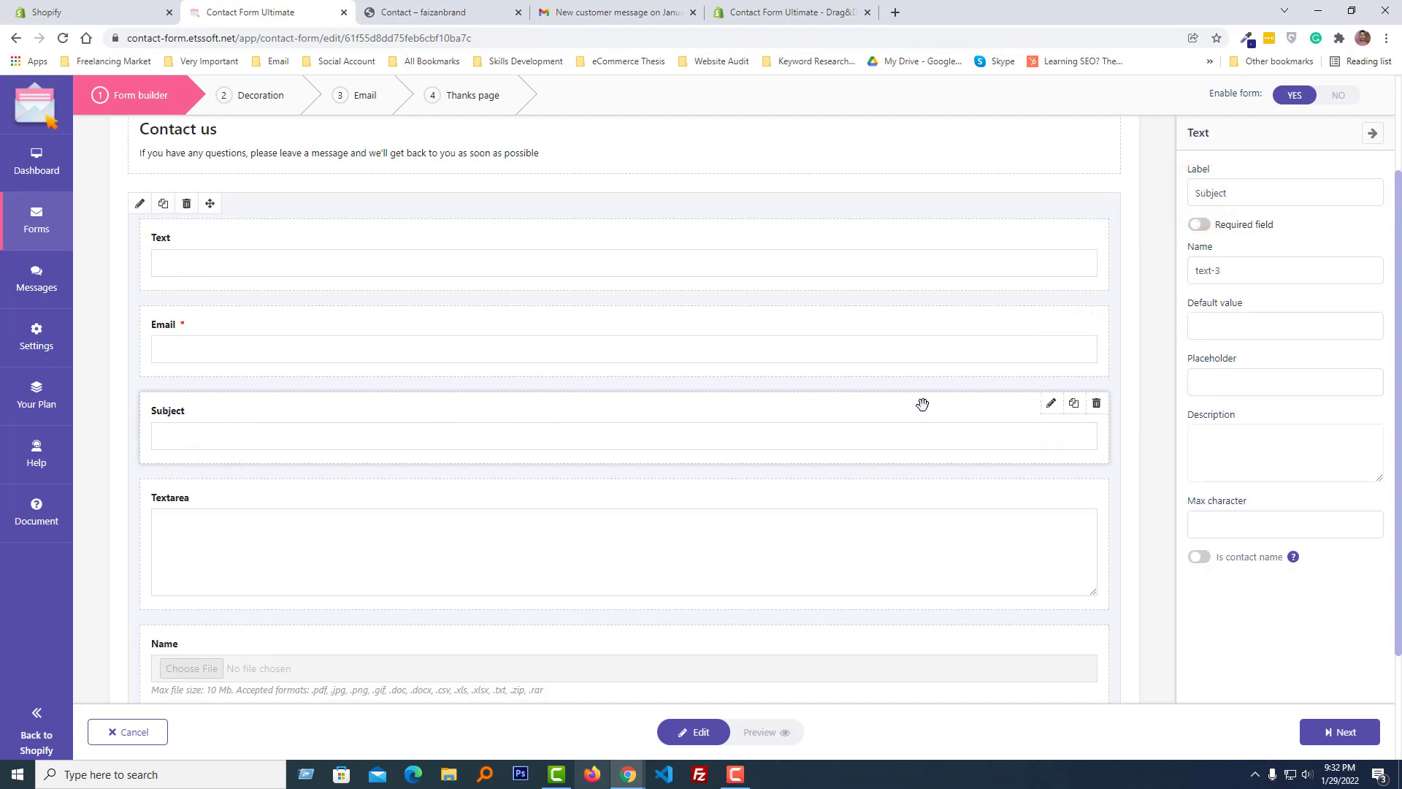
{"action": "scroll", "coordinate": [923, 402], "scroll_direction": "down", "scroll_amount": 2}
{"action": "left_click", "coordinate": [621, 352]}
{"action": "type", "text": "Message"}
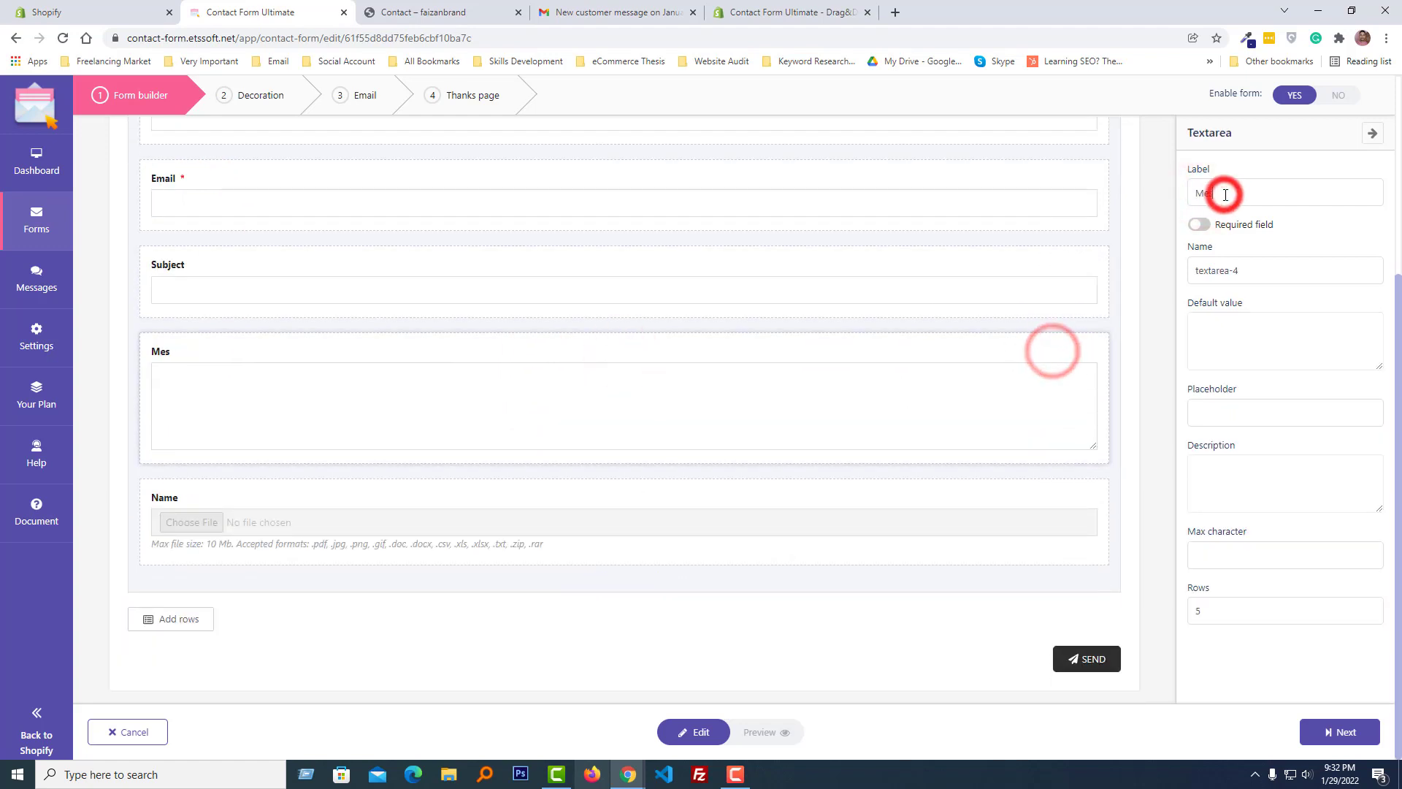
{"action": "left_click", "coordinate": [1049, 494]}
{"action": "double_click", "coordinate": [1212, 193]}
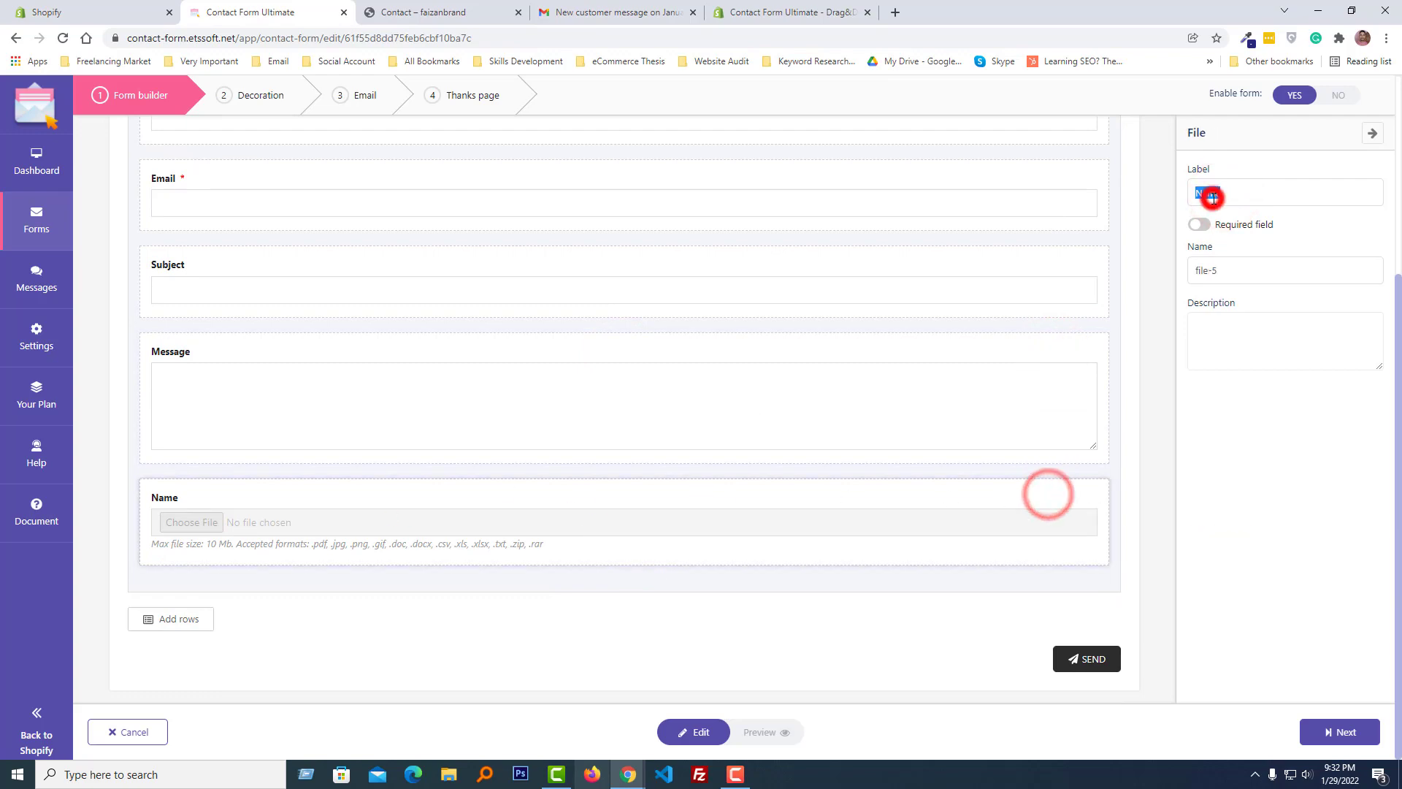
{"action": "type", "text": "File Upload"}
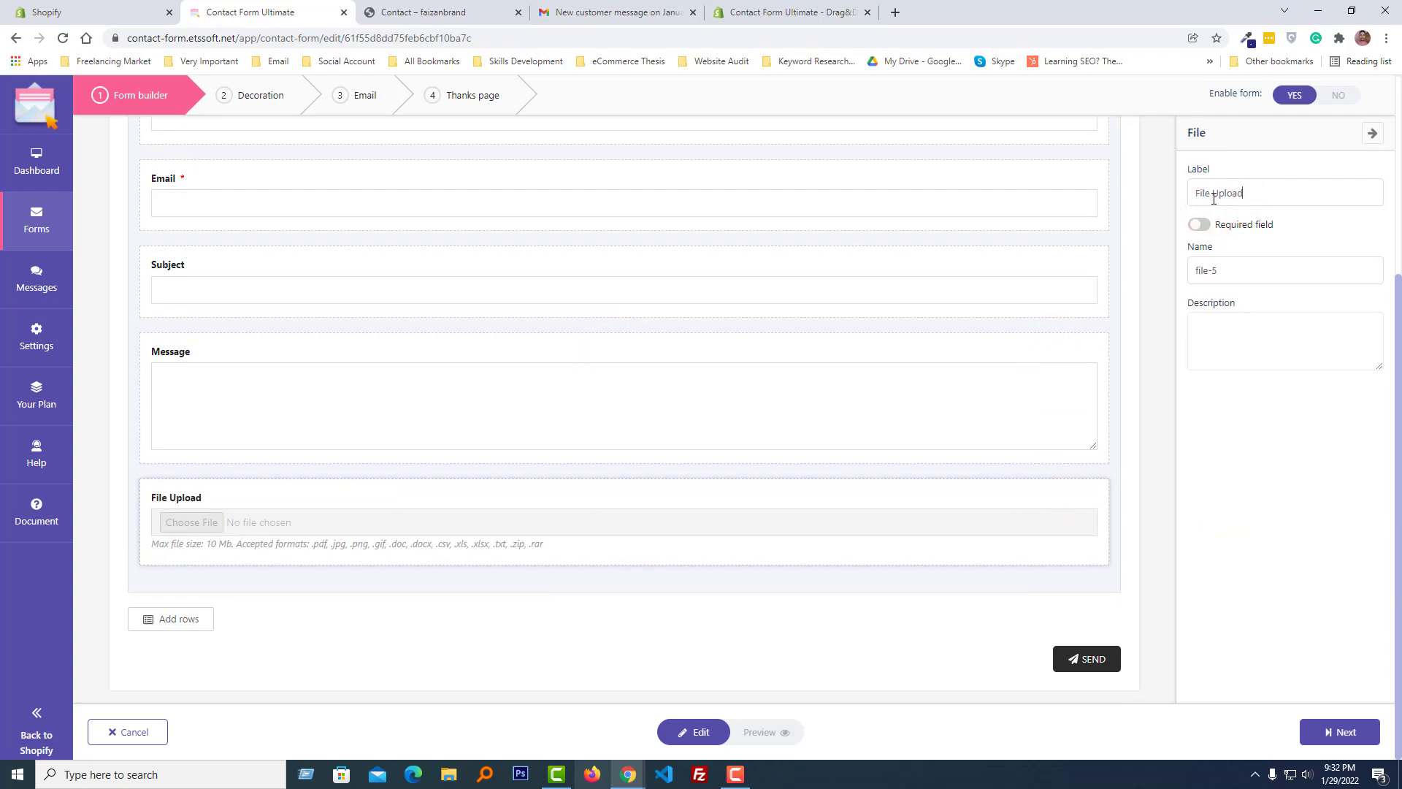
{"action": "scroll", "coordinate": [694, 623], "scroll_direction": "up", "scroll_amount": 3}
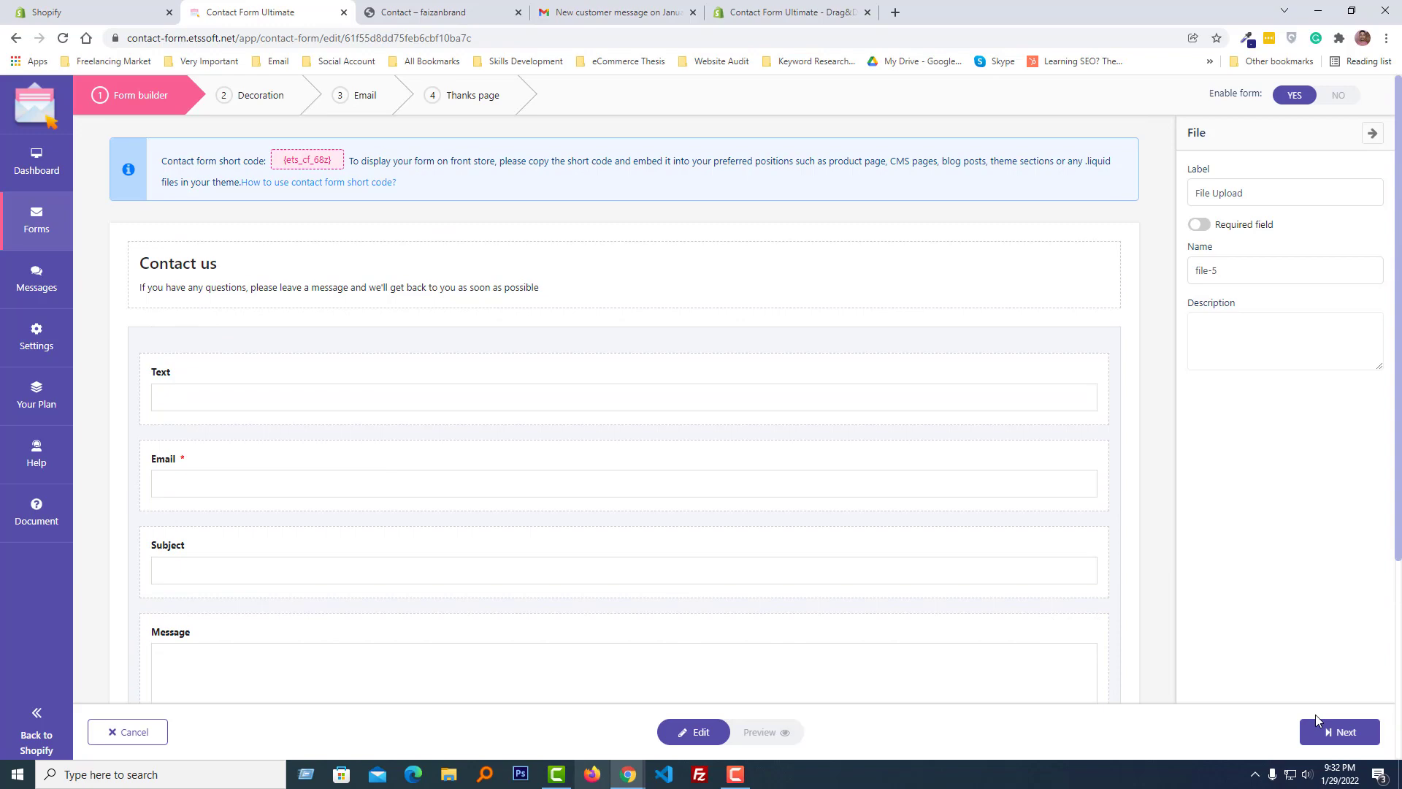
Advance past the Decoration, Email and Thanks page steps and save the Contact us form
{"action": "left_click", "coordinate": [1344, 733]}
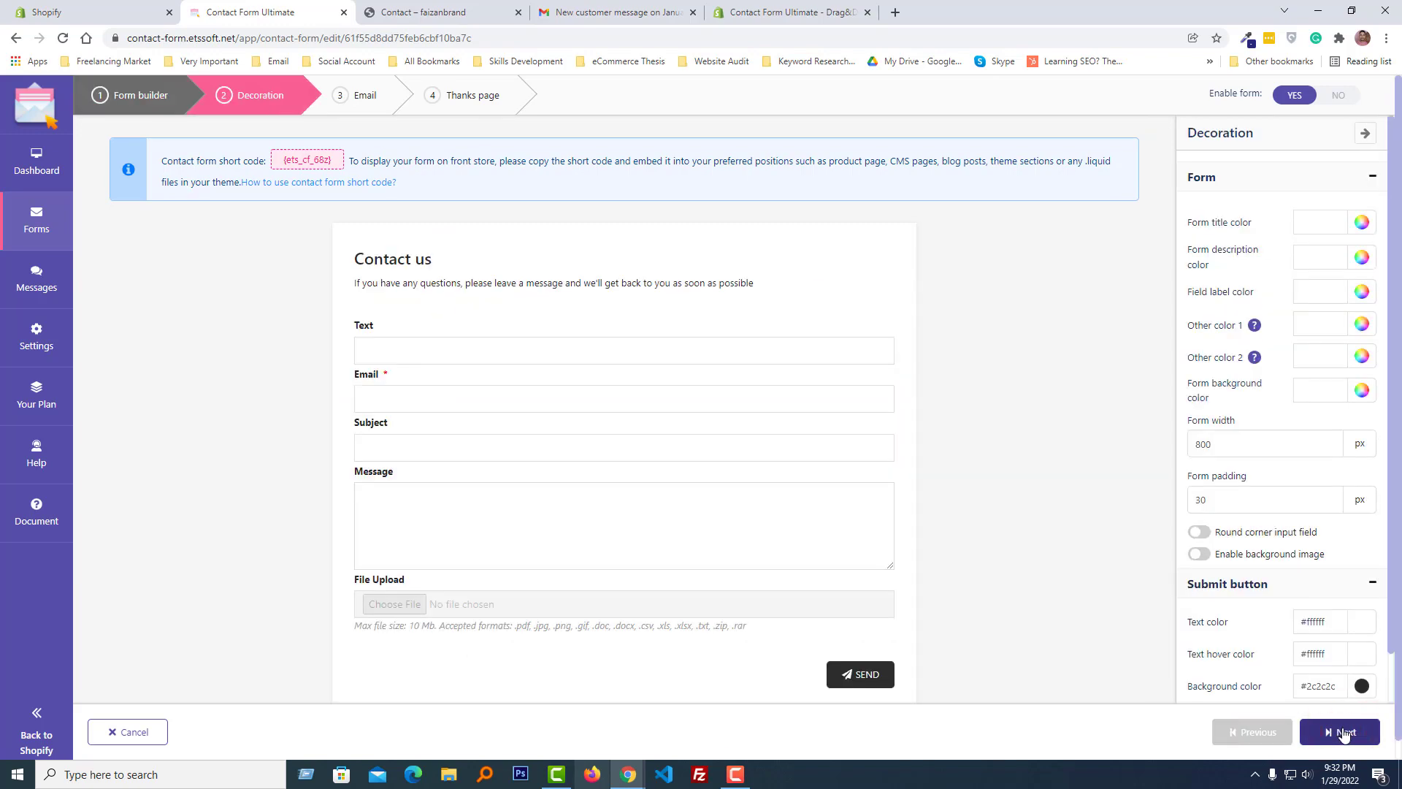
{"action": "left_click", "coordinate": [1343, 733]}
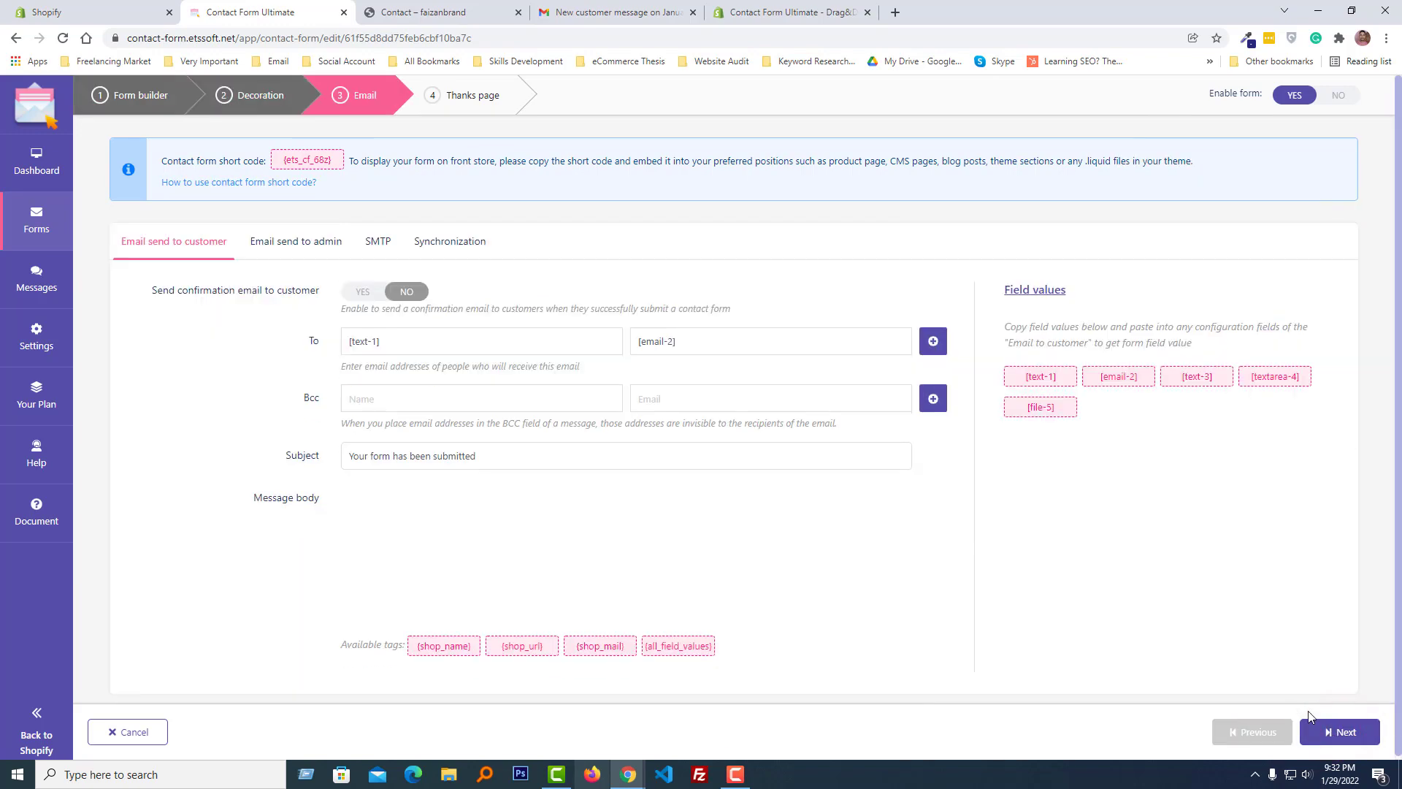
{"action": "left_click", "coordinate": [1343, 733]}
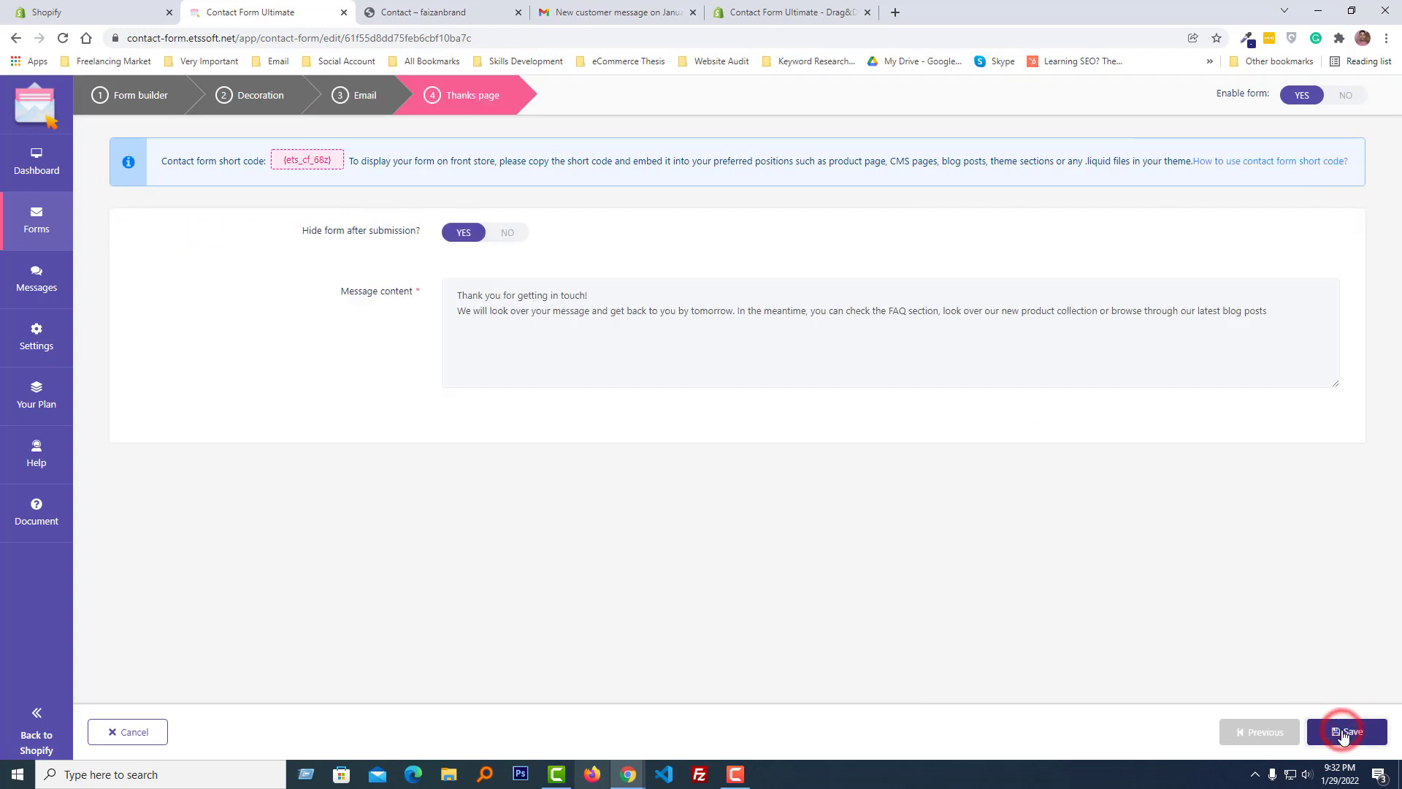
{"action": "left_click", "coordinate": [1346, 734]}
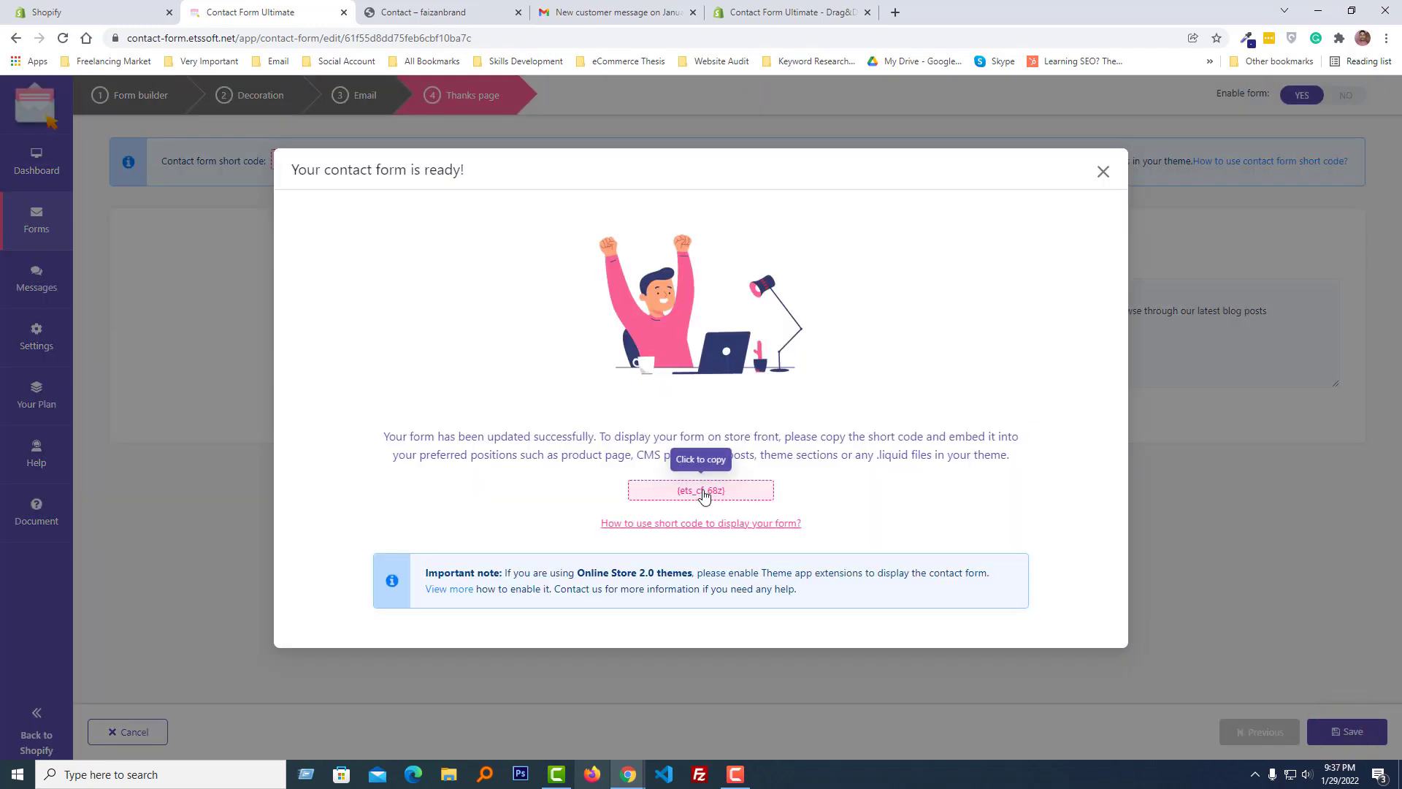
Copy the Contact us form's shortcode from the 'Your contact form is ready!' dialog
{"action": "left_click", "coordinate": [704, 495]}
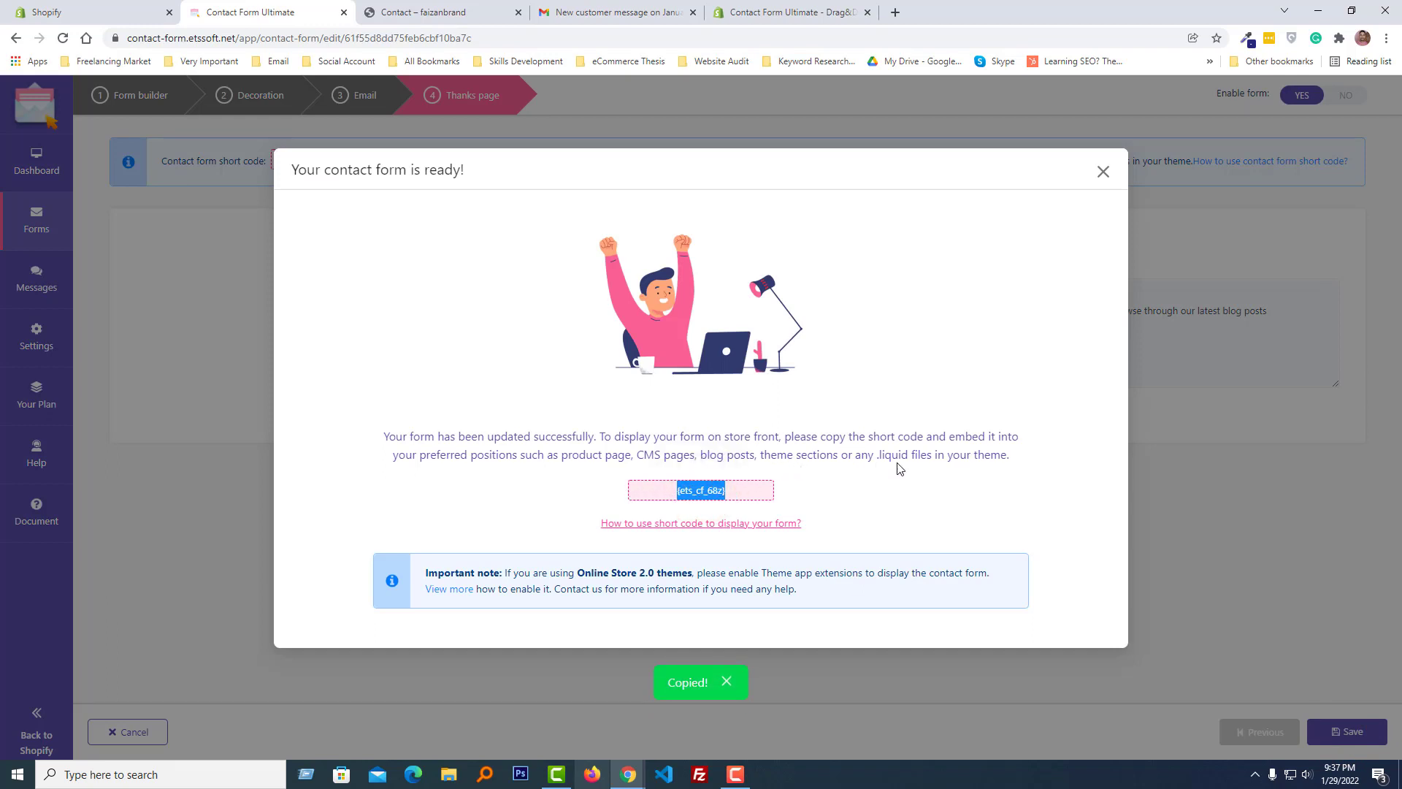
{"action": "left_click", "coordinate": [798, 498]}
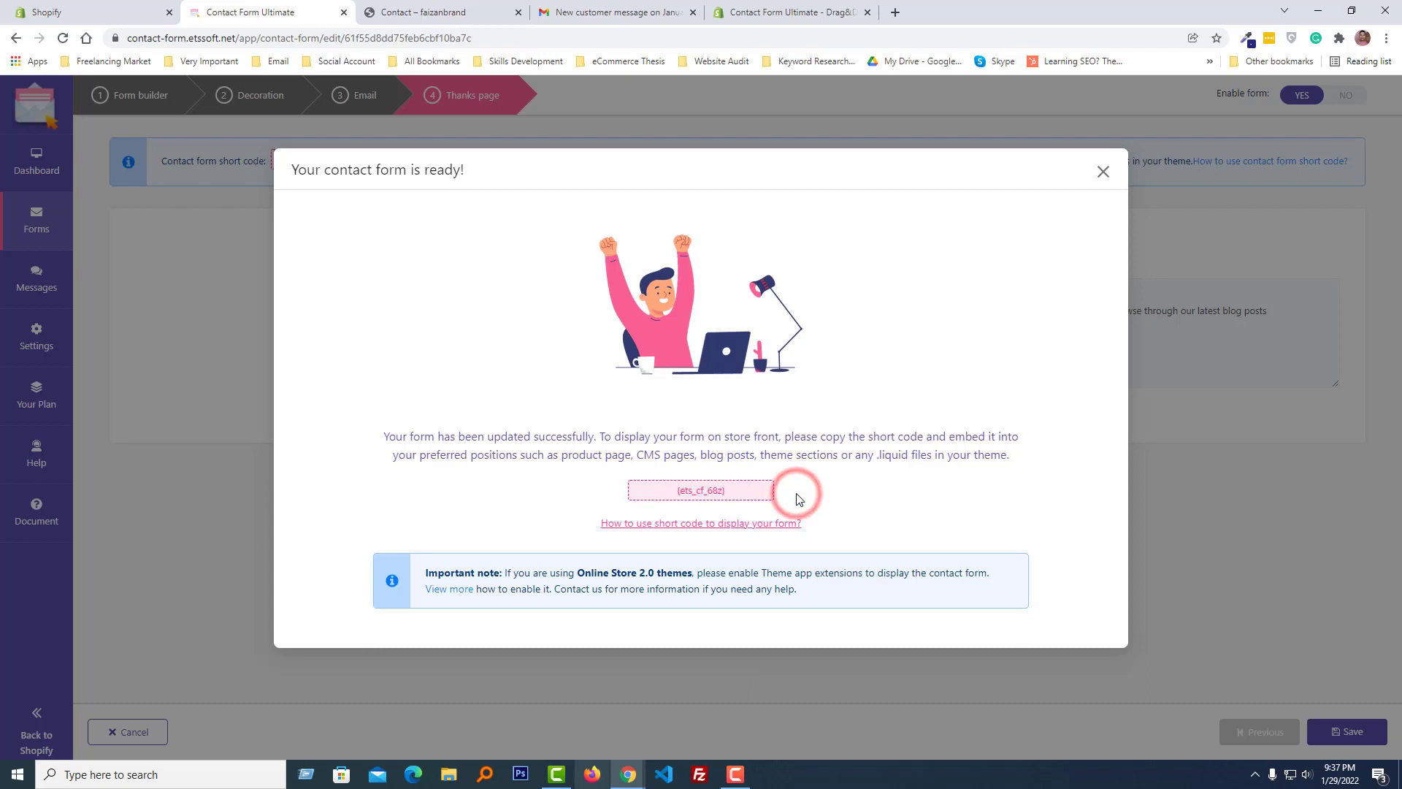